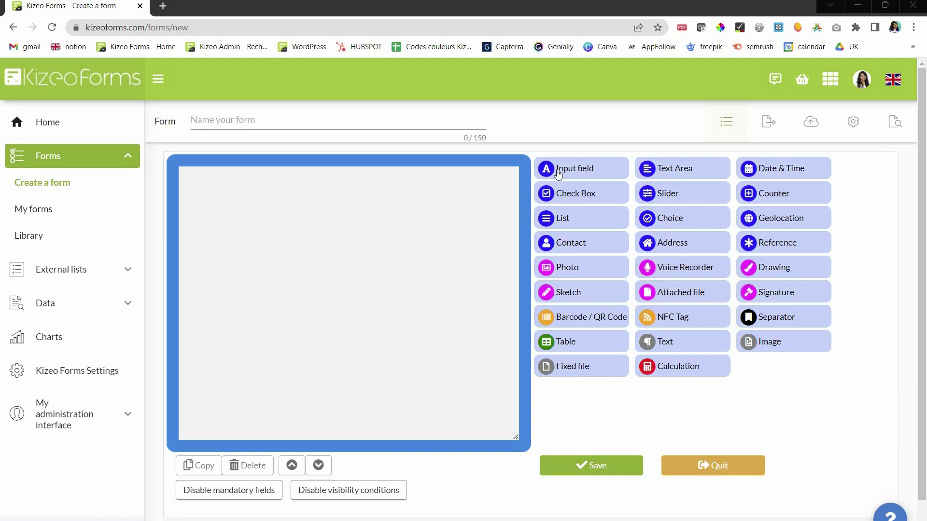
# - Drop an input field on the form and confirm it as a required Text field titled 'Name'
pyautogui.moveTo(559, 174); pyautogui.dragTo(497, 189)
pyautogui.click(498, 184)
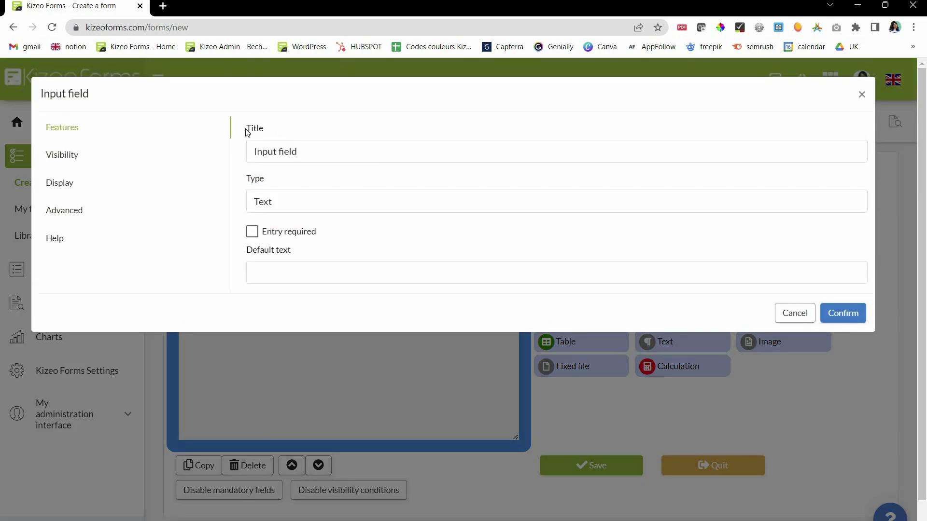
pyautogui.write('Name')
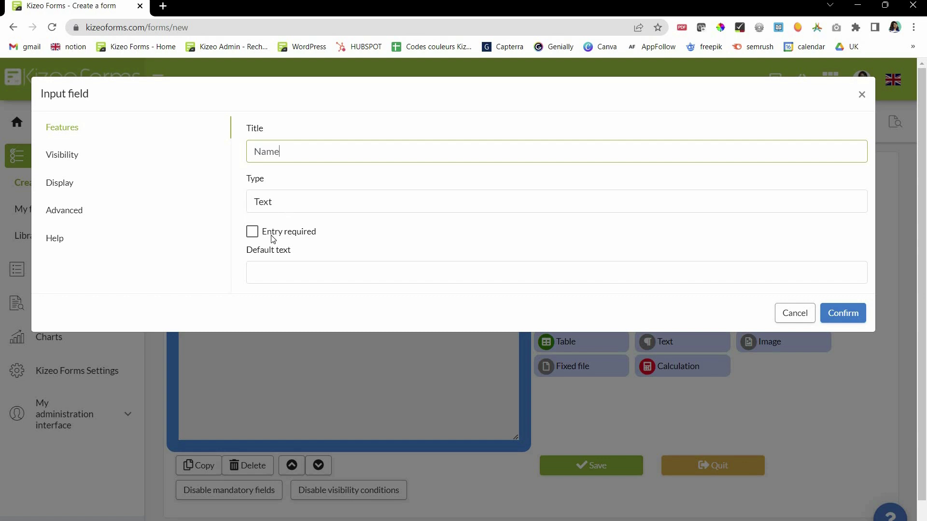
pyautogui.click(270, 202)
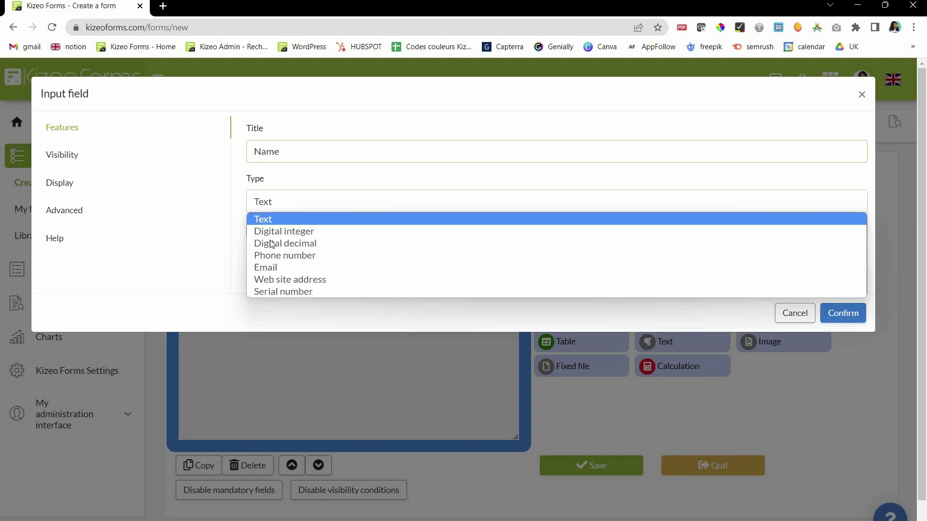
pyautogui.press('Down')
pyautogui.press('Down')
pyautogui.press('Down')
pyautogui.press('Down')
pyautogui.press('Down')
pyautogui.press('Down')
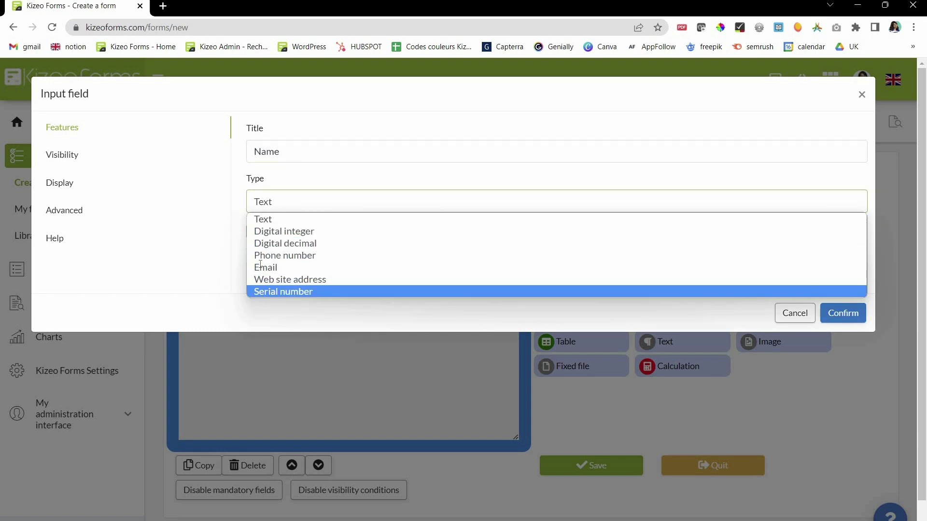
pyautogui.press('Escape')
pyautogui.press('Tab')
pyautogui.press('space')
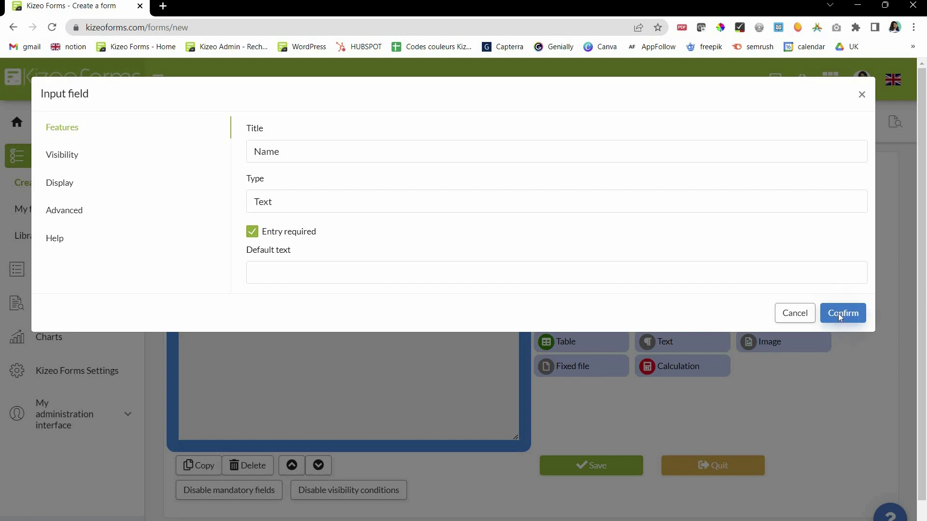
pyautogui.click(838, 314)
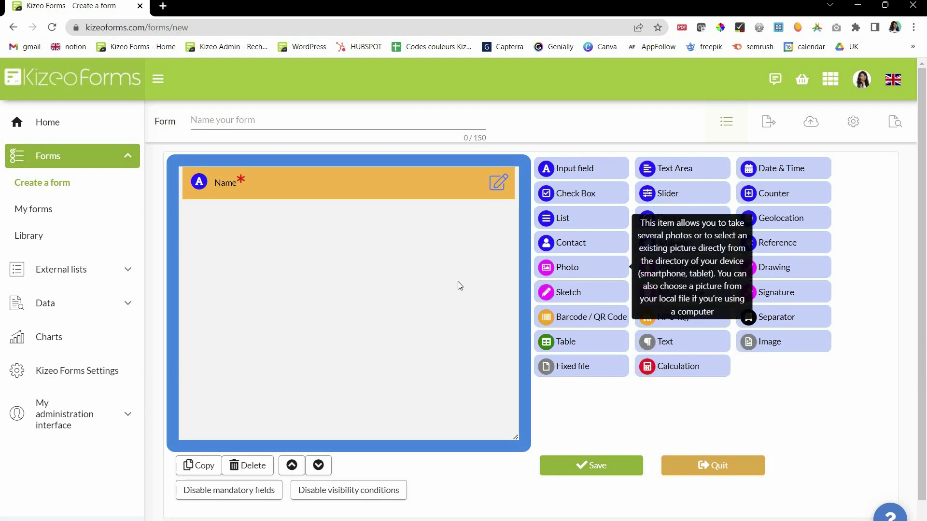
# - Add Photo, Voice Recorder, Signature, Geolocation and Date & Time fields below the Name field
pyautogui.moveTo(538, 291); pyautogui.dragTo(478, 297)
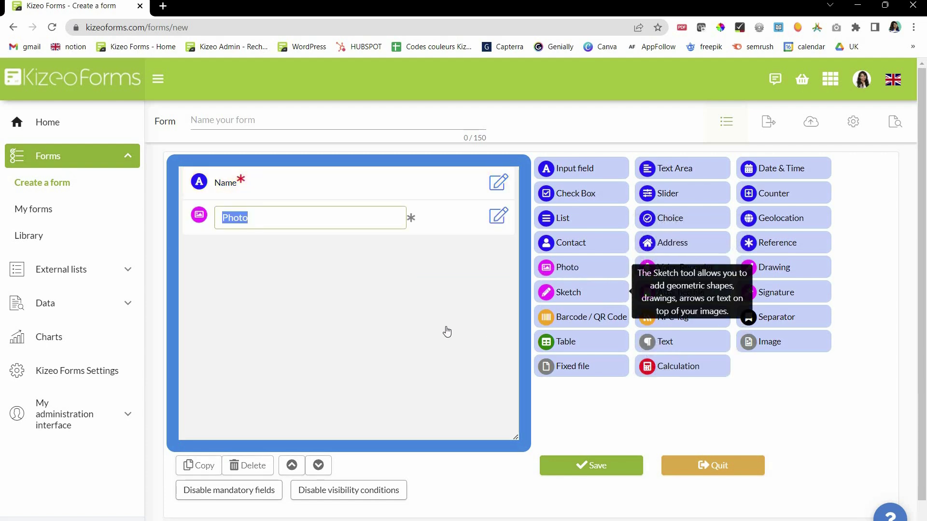
pyautogui.moveTo(647, 267)
pyautogui.mouseDown()
pyautogui.moveTo(594, 319)
pyautogui.moveTo(478, 332)
pyautogui.moveTo(502, 345)
pyautogui.moveTo(724, 318)
pyautogui.mouseUp()
pyautogui.moveTo(776, 292); pyautogui.dragTo(478, 349)
pyautogui.moveTo(781, 217)
pyautogui.mouseDown()
pyautogui.moveTo(472, 334)
pyautogui.moveTo(434, 371)
pyautogui.mouseUp()
pyautogui.moveTo(783, 168); pyautogui.dragTo(450, 360)
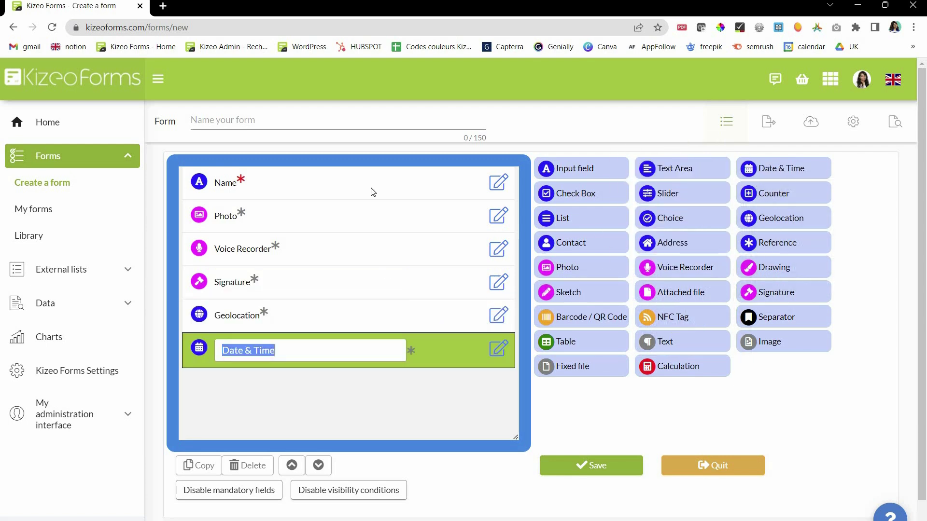
# - Name the form 'My first form' and save it
pyautogui.click(281, 122)
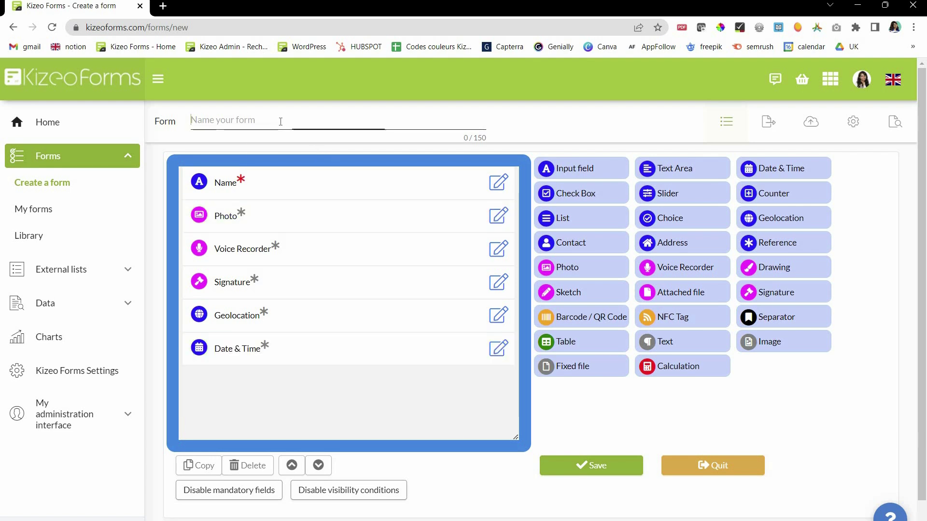
pyautogui.write('My first form')
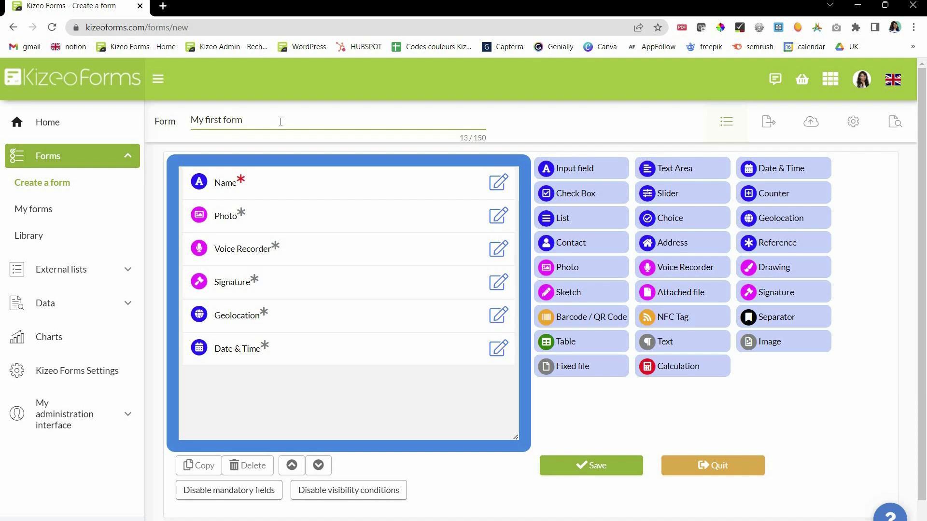
pyautogui.click(604, 465)
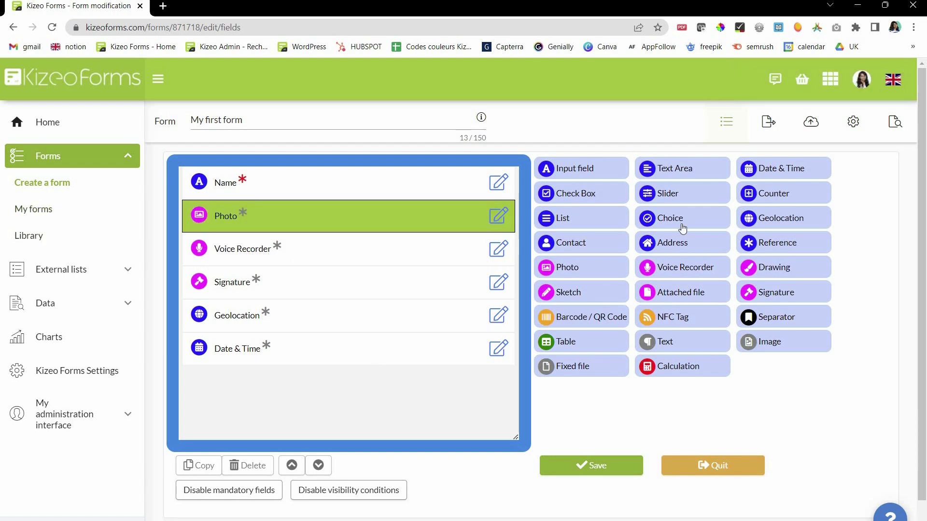
# - Scroll through the form's available export formats, then bring up its General options
pyautogui.click(771, 120)
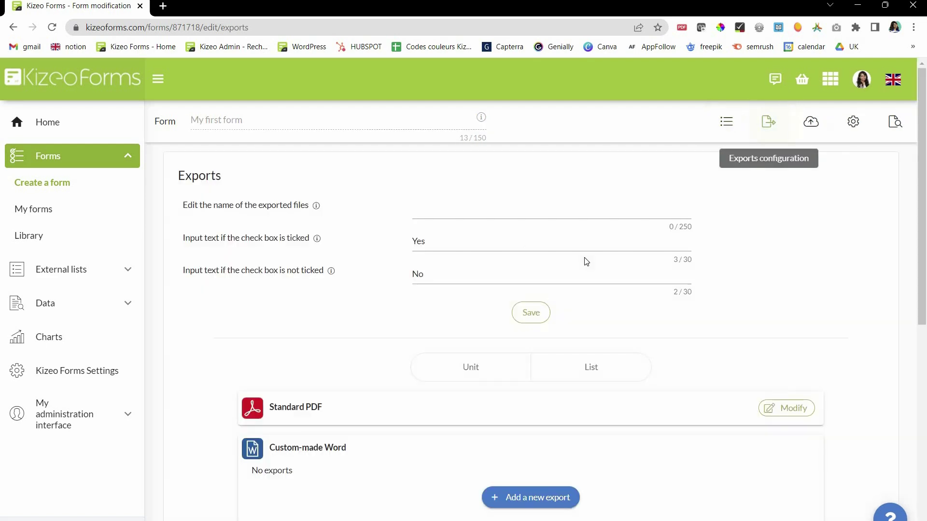
pyautogui.scroll(-1, 314, 386)
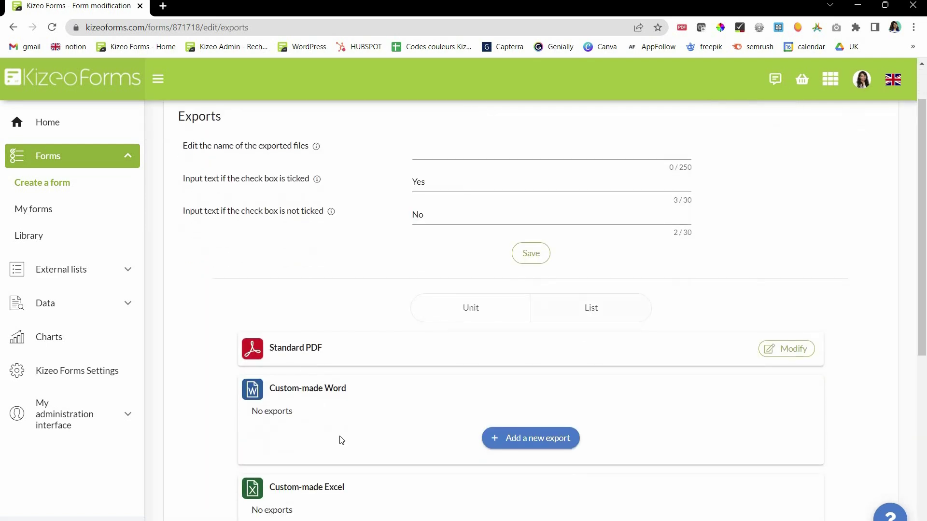
pyautogui.scroll(-5, 342, 440)
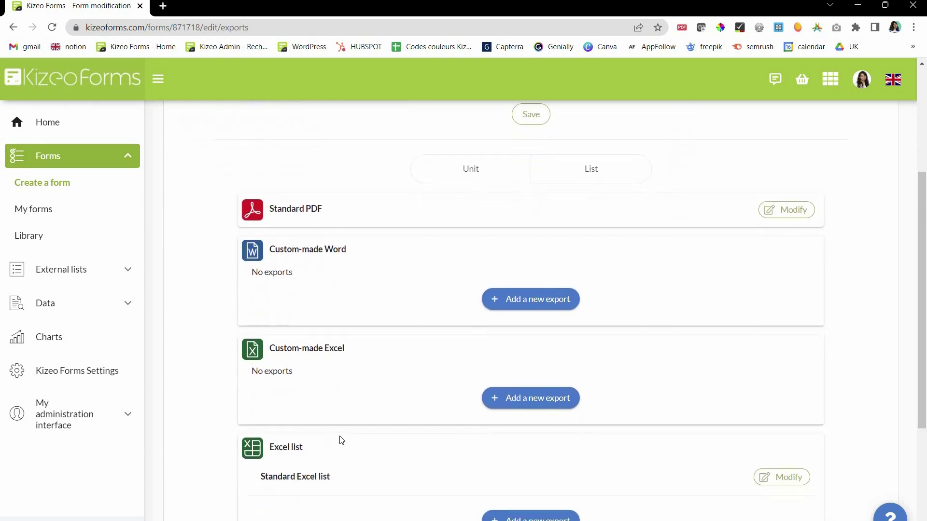
pyautogui.scroll(4, 342, 441)
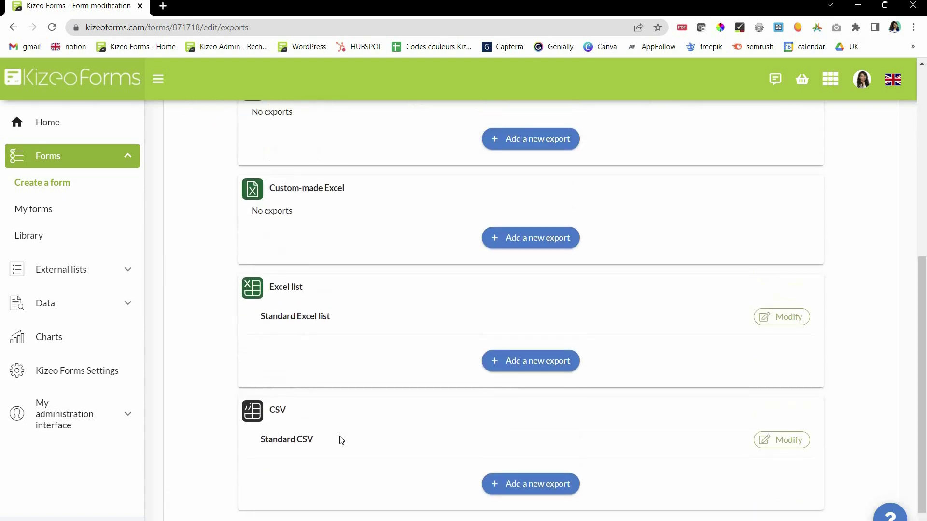
pyautogui.scroll(3, 342, 440)
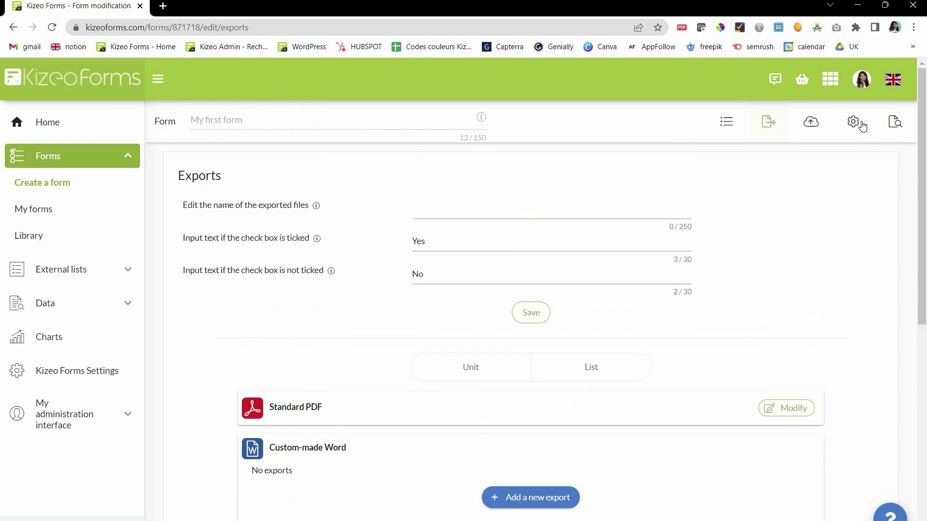
pyautogui.click(857, 125)
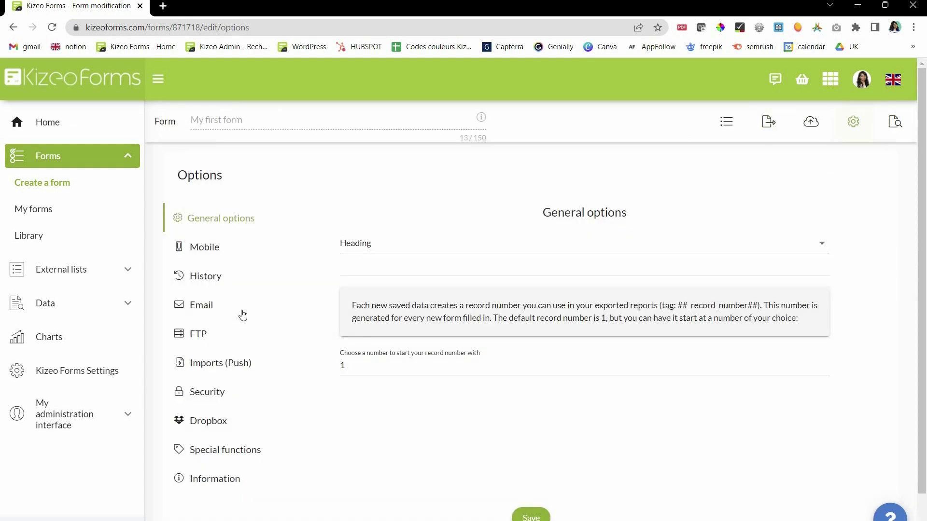
# - Create a new email template with subject and body, sent to the user who completed the form
pyautogui.click(243, 315)
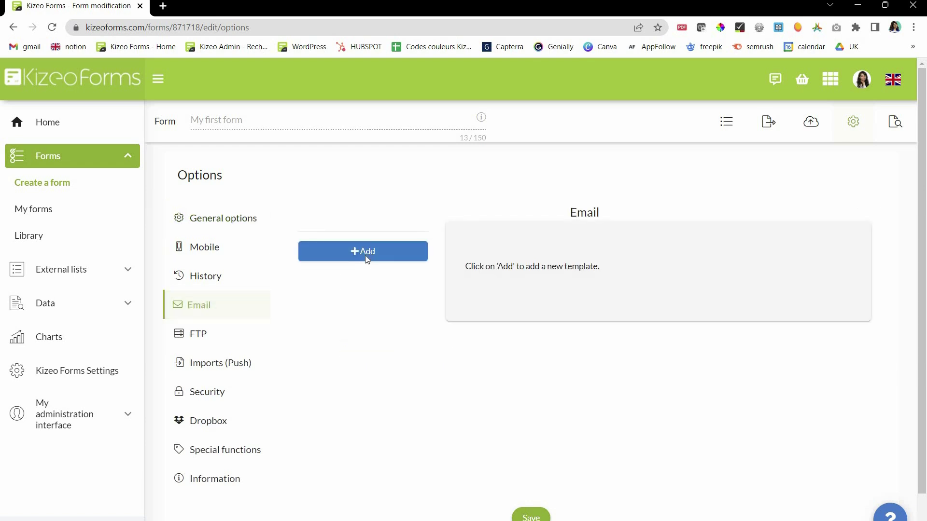
pyautogui.click(365, 256)
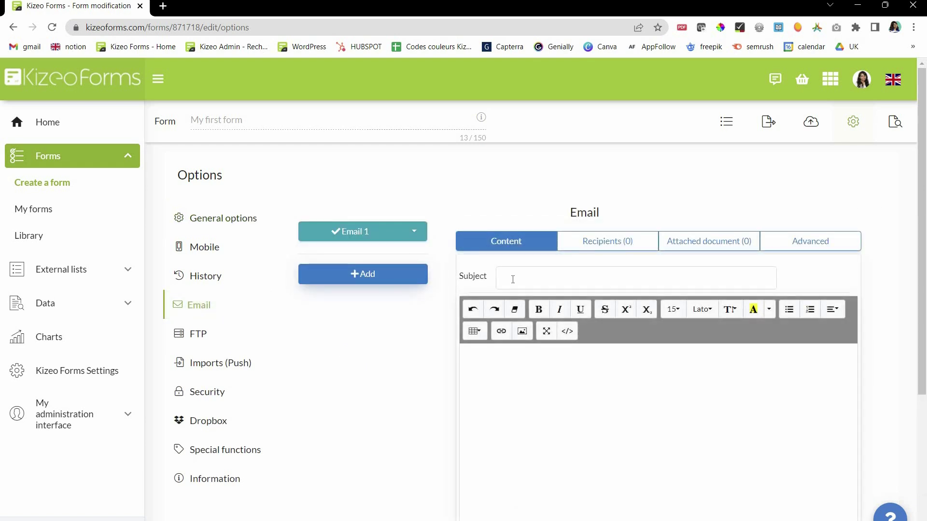
pyautogui.click(512, 280)
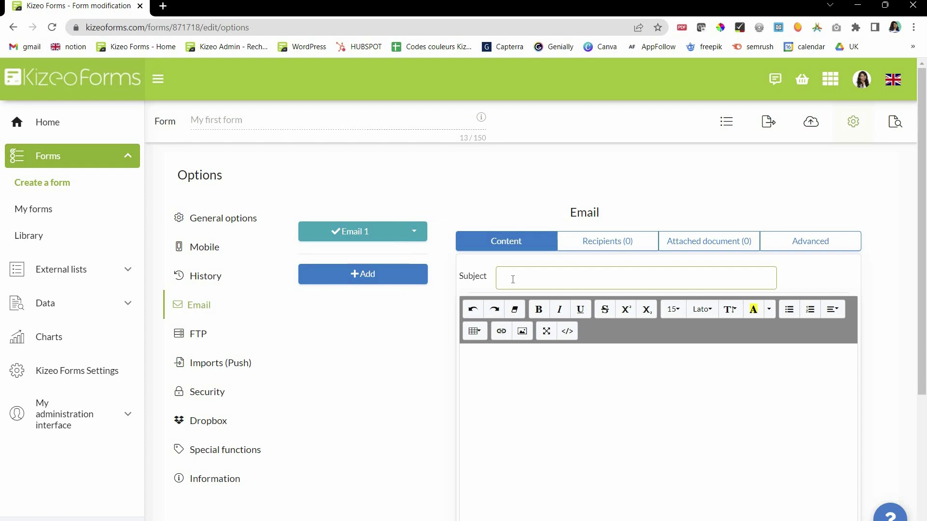
pyautogui.click(507, 382)
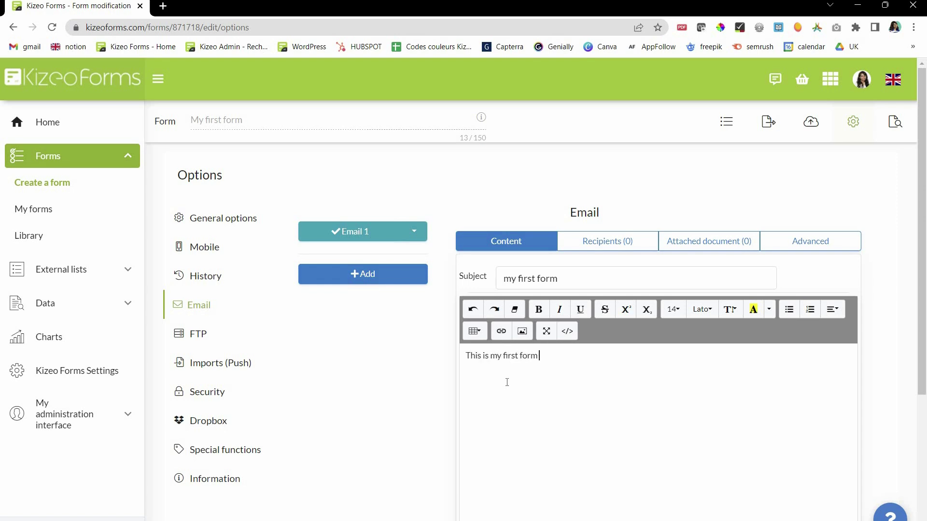
pyautogui.click(615, 251)
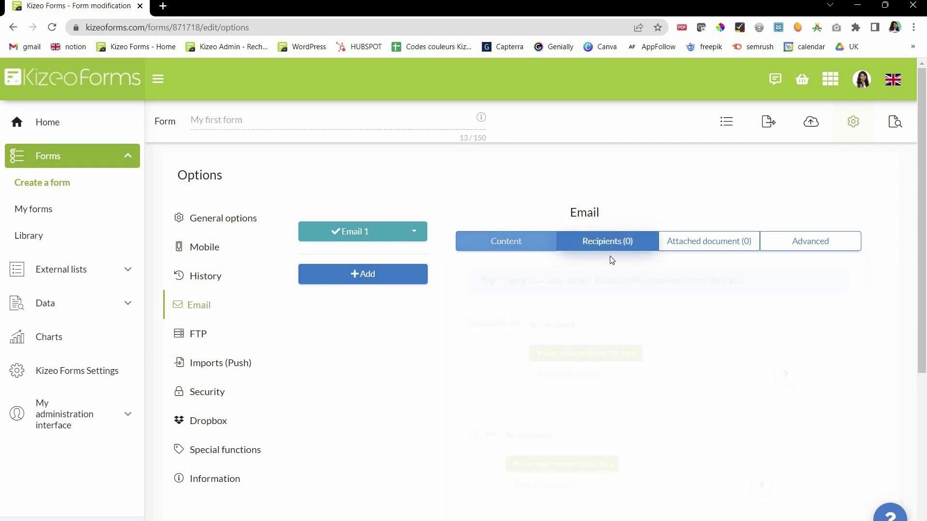
pyautogui.click(593, 356)
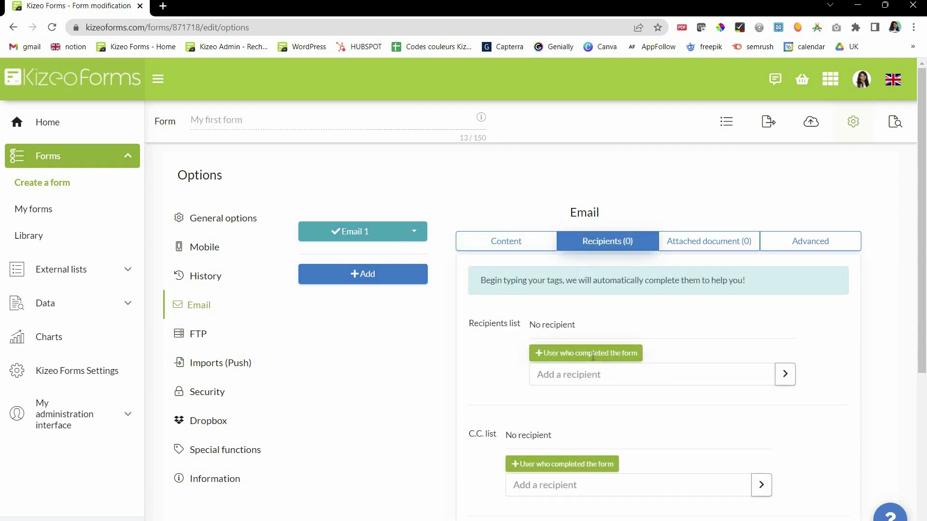
# - Attach the Standard PDF to the email and save the form options
pyautogui.click(705, 251)
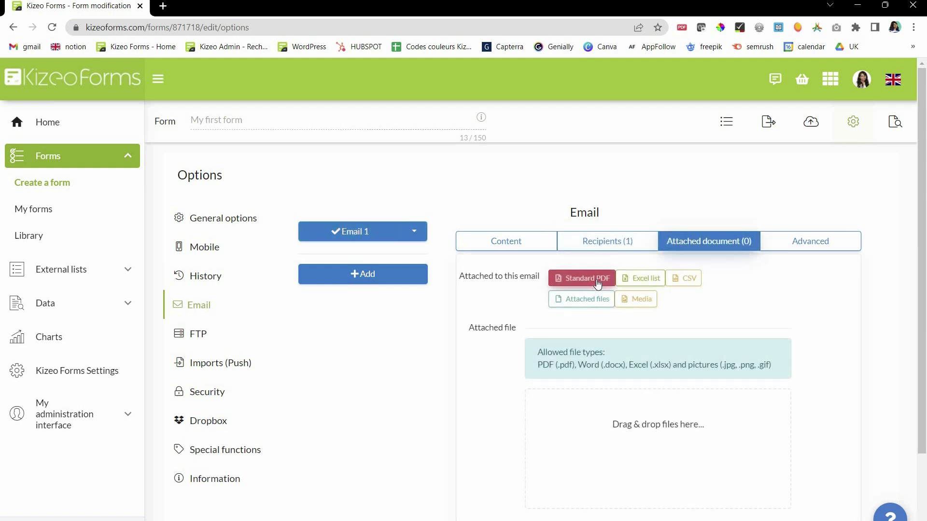
pyautogui.click(598, 282)
pyautogui.scroll(-1, 527, 478)
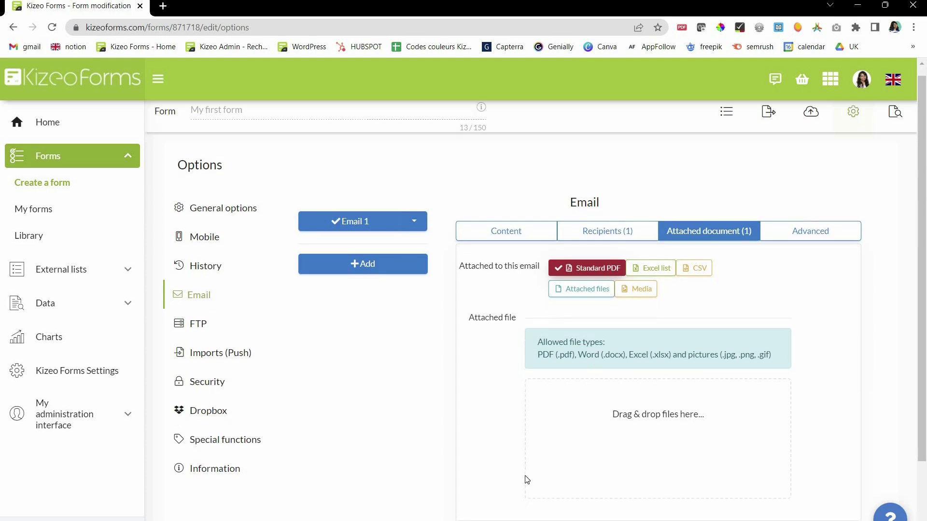
pyautogui.scroll(-2, 527, 478)
pyautogui.click(525, 475)
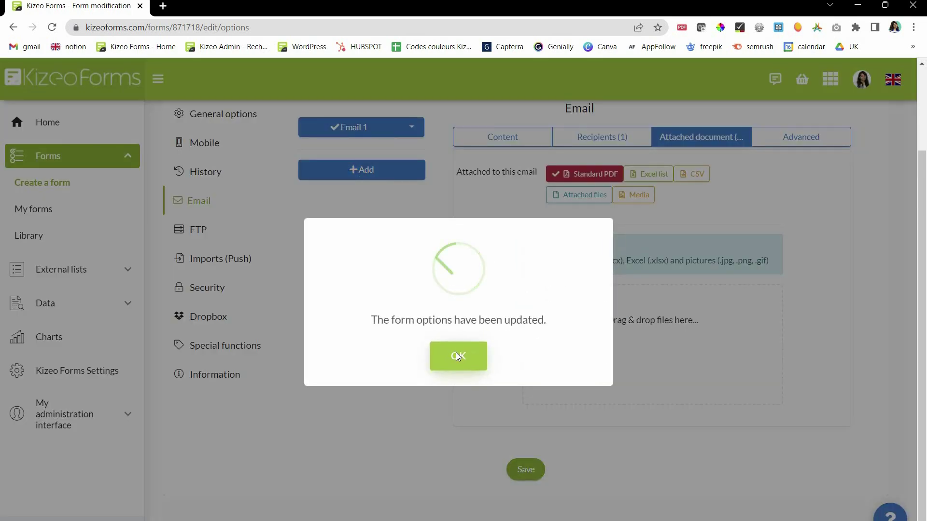
pyautogui.click(455, 356)
pyautogui.scroll(3, 242, 229)
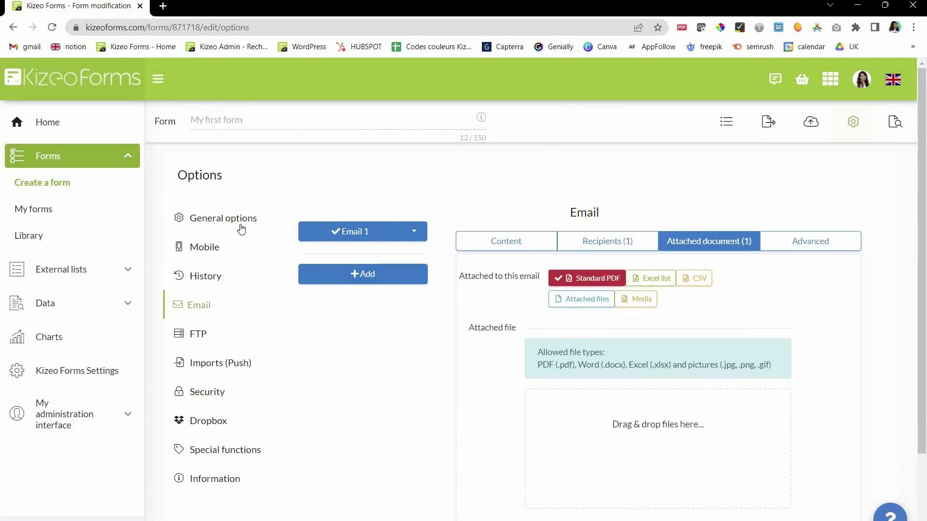
# - Browse the General, History, FTP, Security, Dropbox, Information and Special functions option panels
pyautogui.click(235, 231)
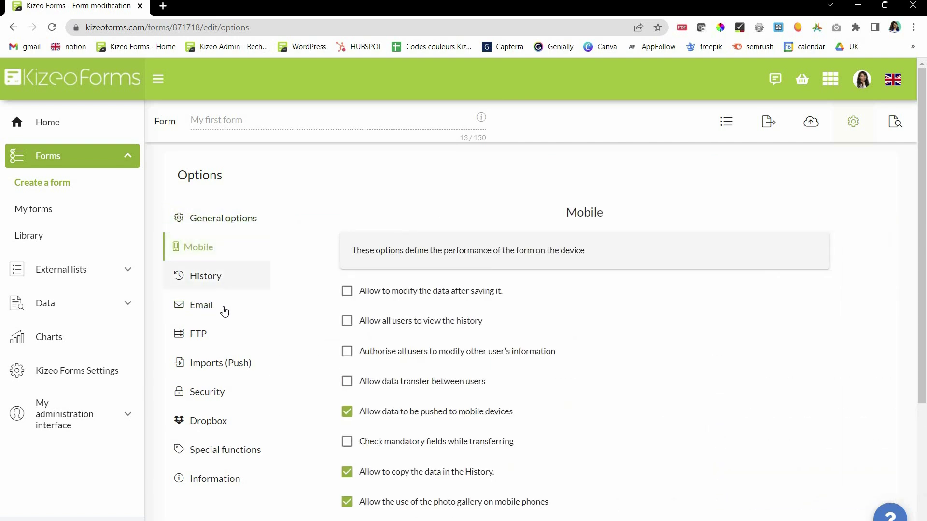
pyautogui.click(227, 282)
pyautogui.scroll(-2, 203, 217)
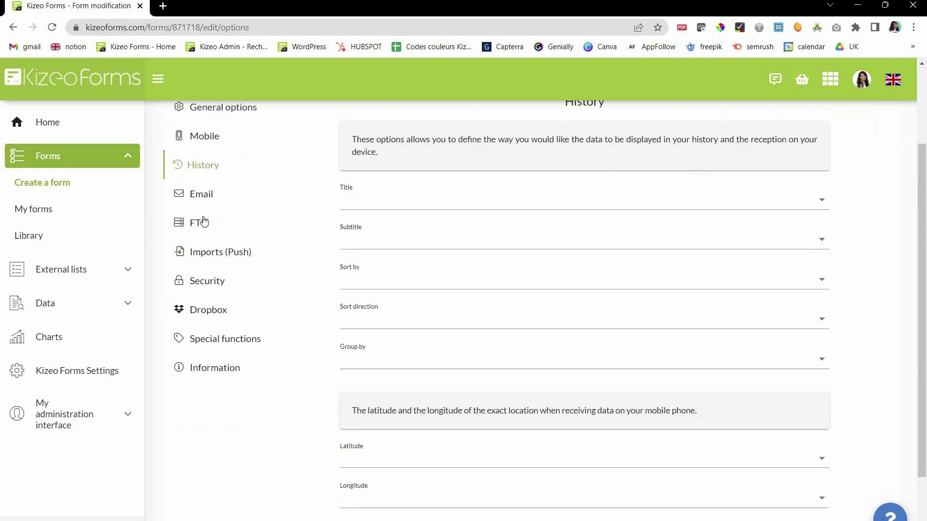
pyautogui.click(204, 226)
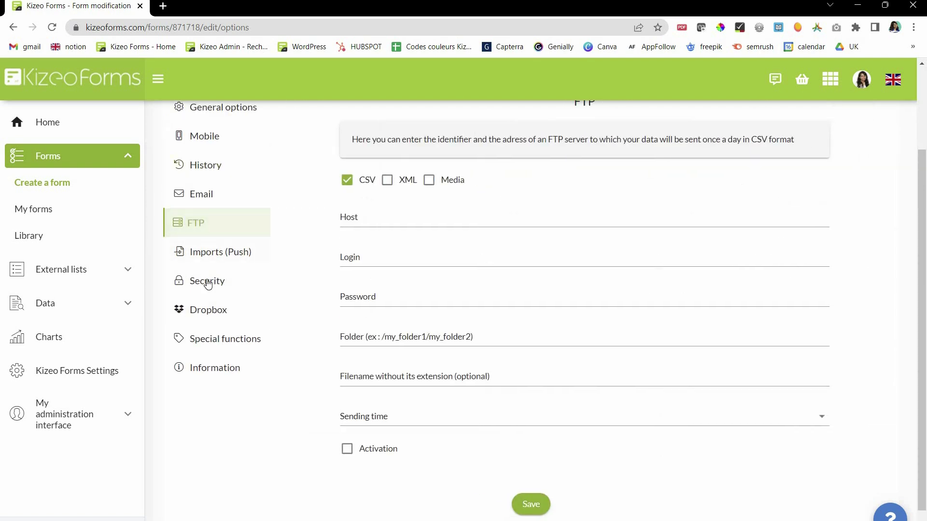
pyautogui.click(208, 284)
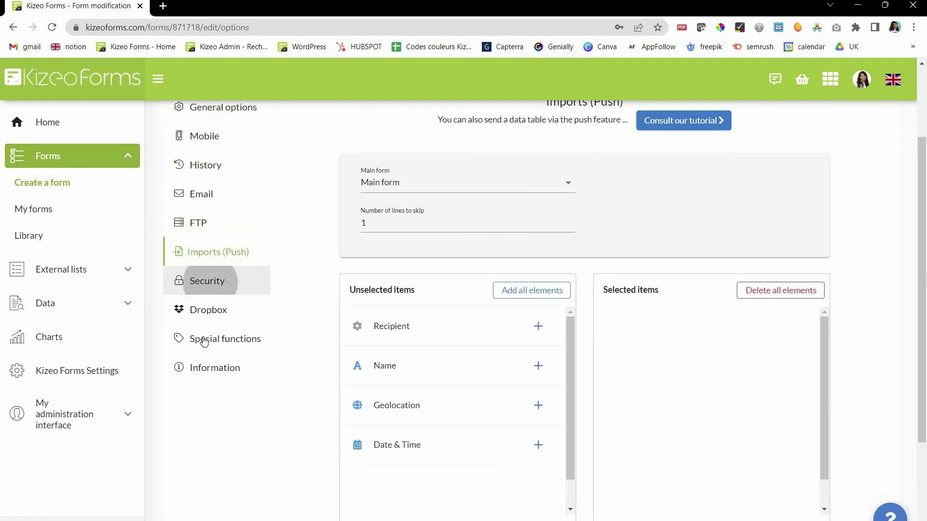
pyautogui.click(200, 374)
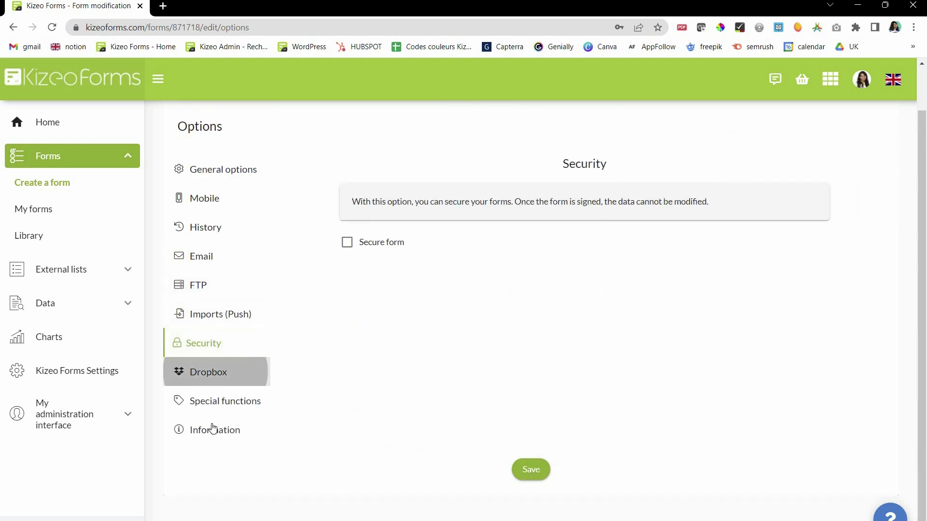
pyautogui.click(214, 416)
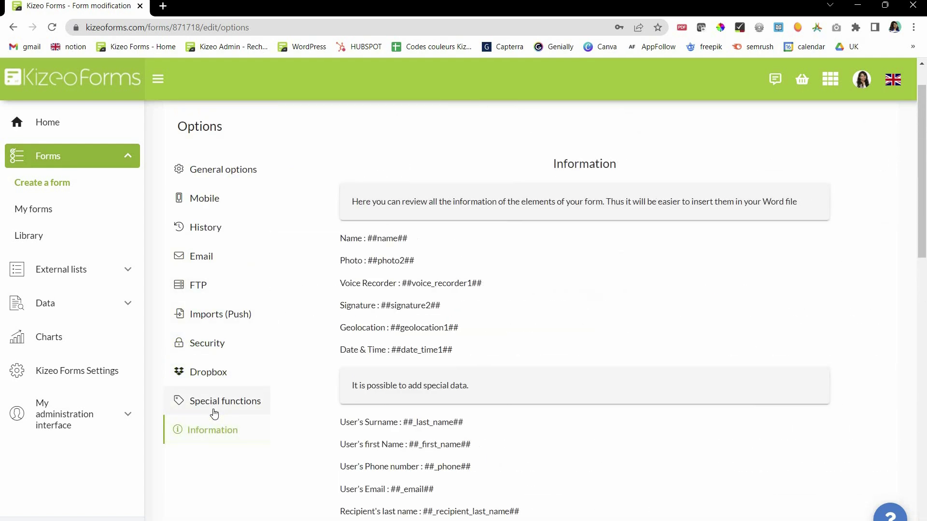
pyautogui.click(215, 412)
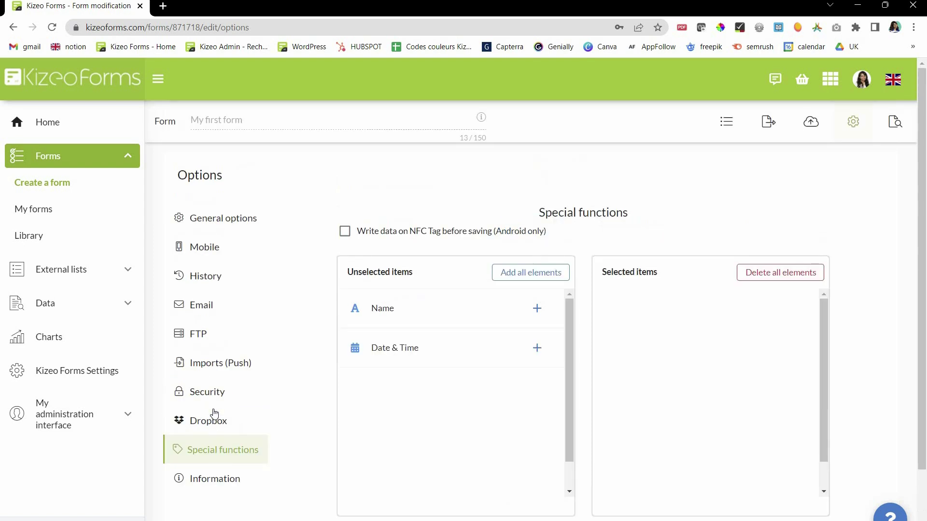
pyautogui.scroll(-2, 530, 467)
# - Save the form options and return to the Home dashboard
pyautogui.click(529, 465)
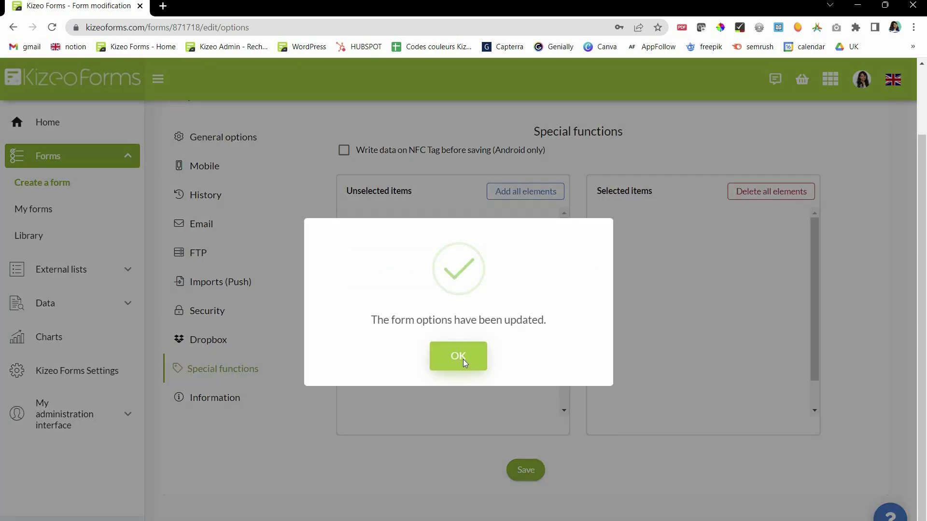
pyautogui.click(463, 359)
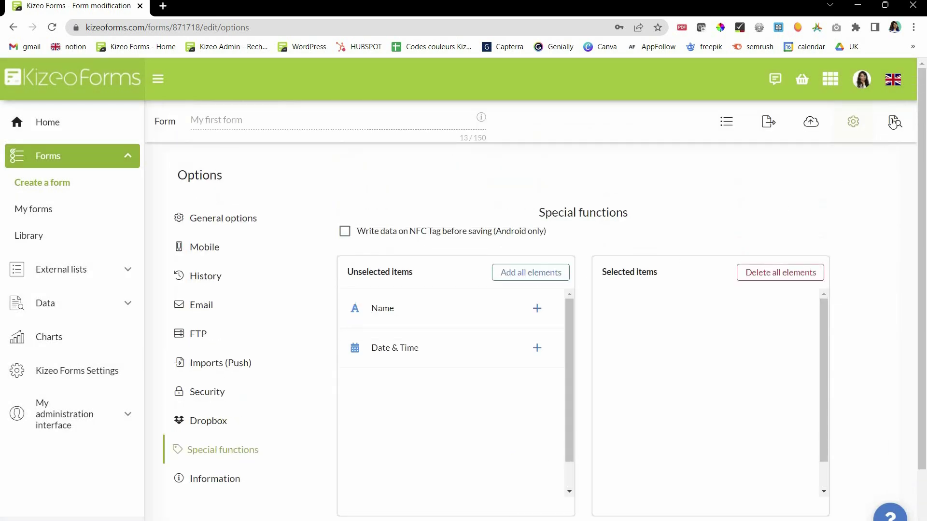
pyautogui.click(893, 124)
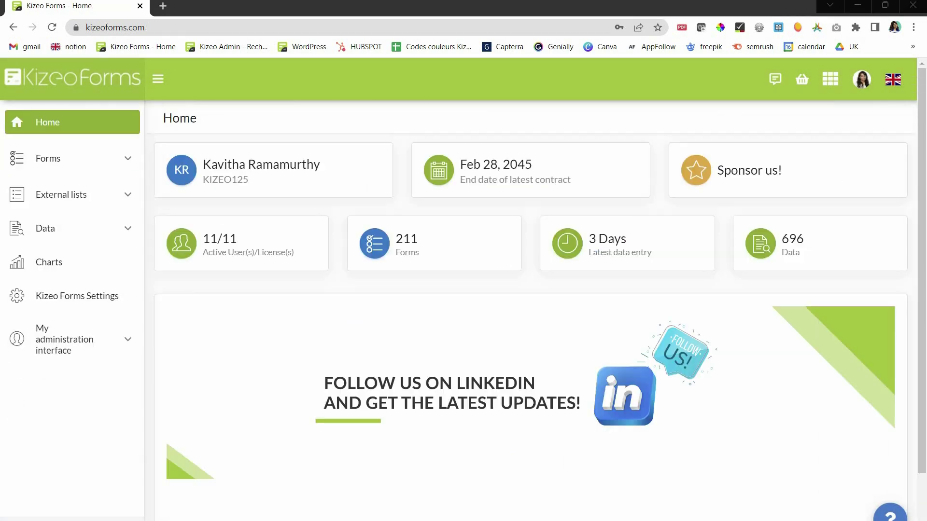
# - Open the form library and filter it by the Timesheet tag
pyautogui.click(53, 161)
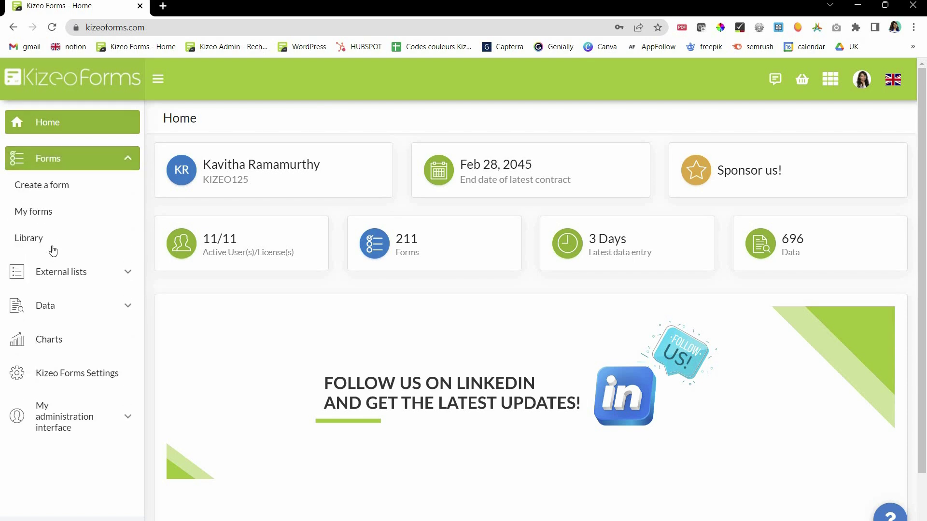
pyautogui.click(53, 248)
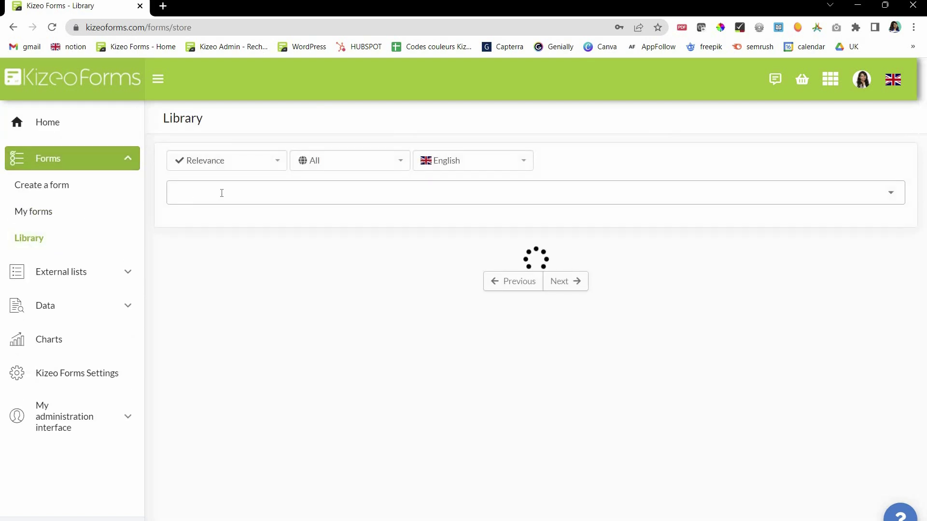
pyautogui.click(225, 186)
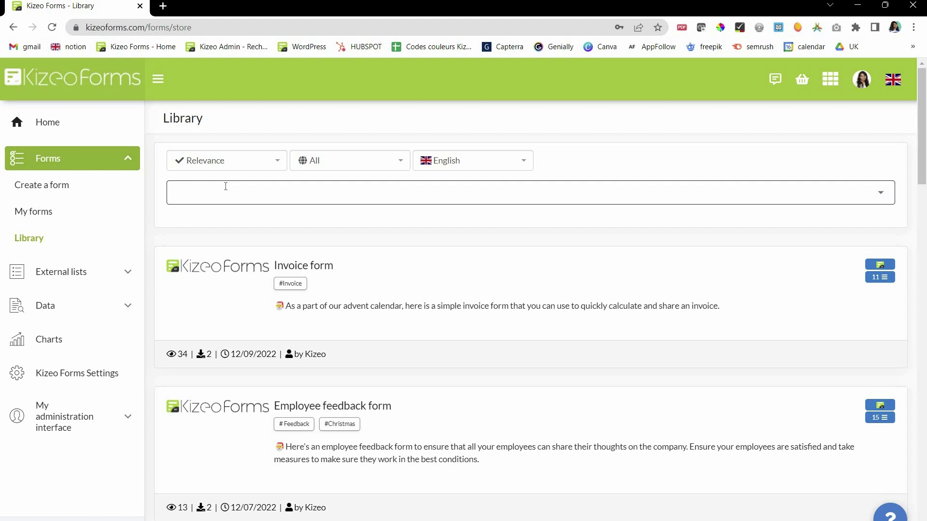
pyautogui.click(226, 186)
pyautogui.write('tim')
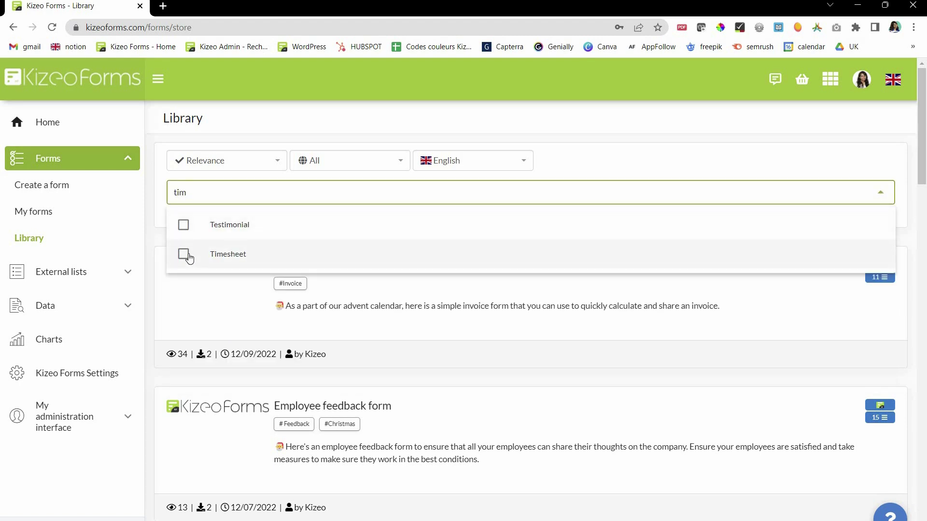
pyautogui.click(212, 261)
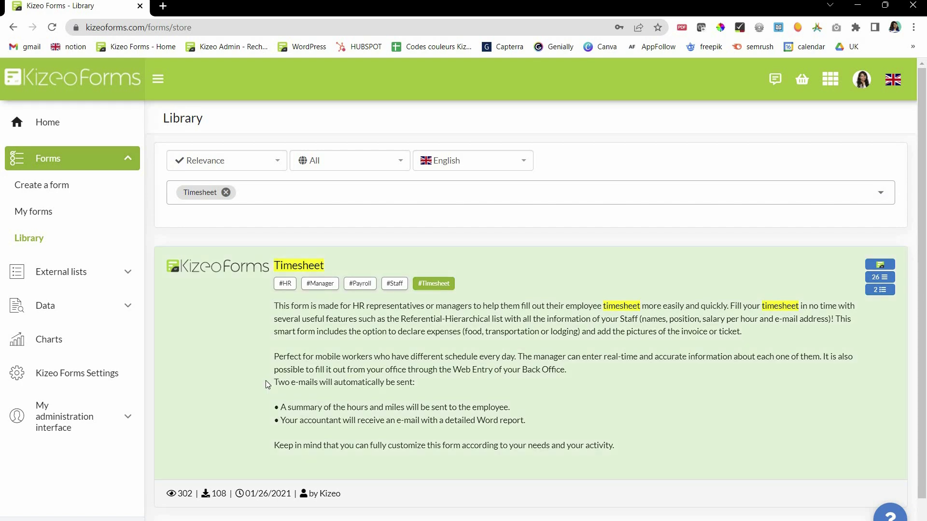
# - Preview the Timesheet form and copy it into the account
pyautogui.click(268, 384)
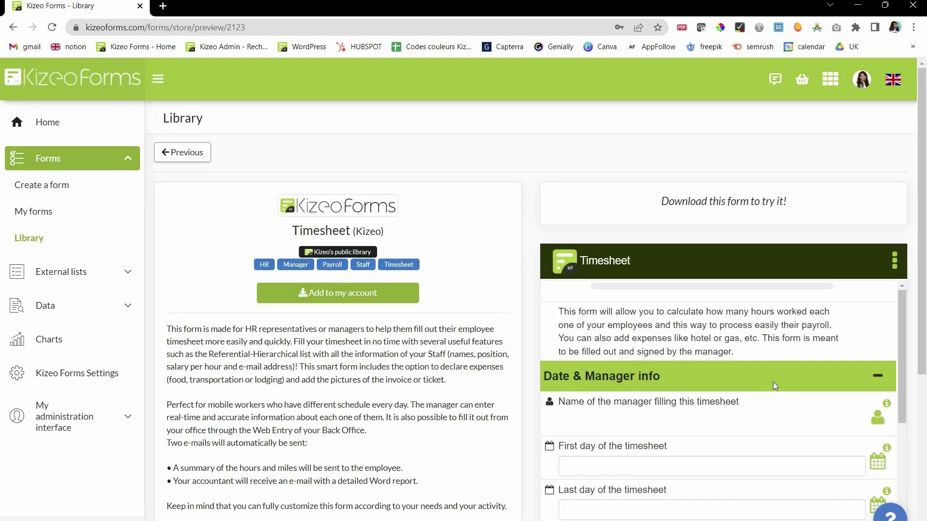
pyautogui.scroll(-10, 772, 371)
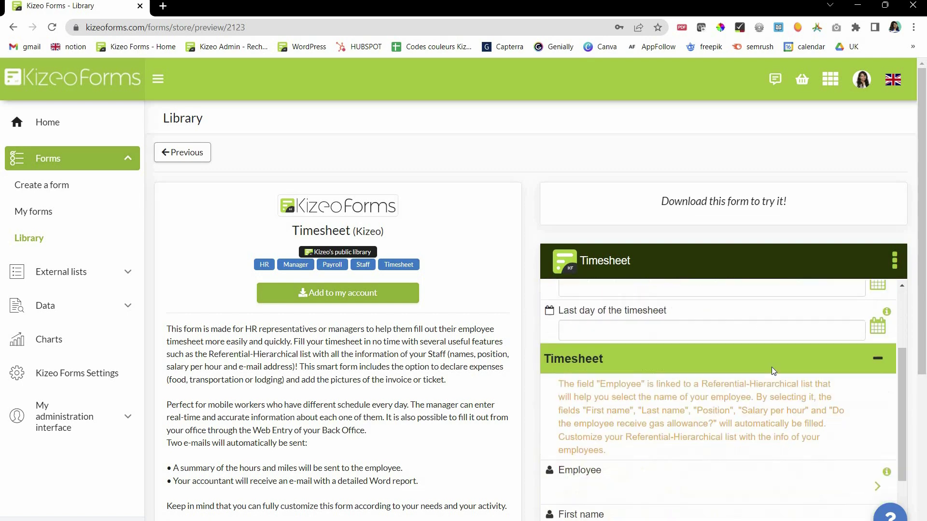
pyautogui.scroll(-8, 773, 372)
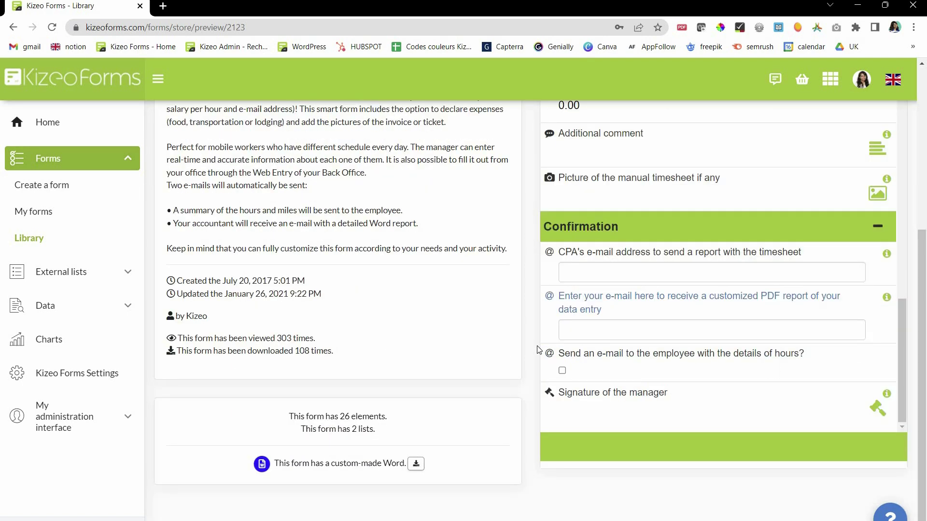
pyautogui.scroll(5, 773, 338)
pyautogui.scroll(5, 338, 314)
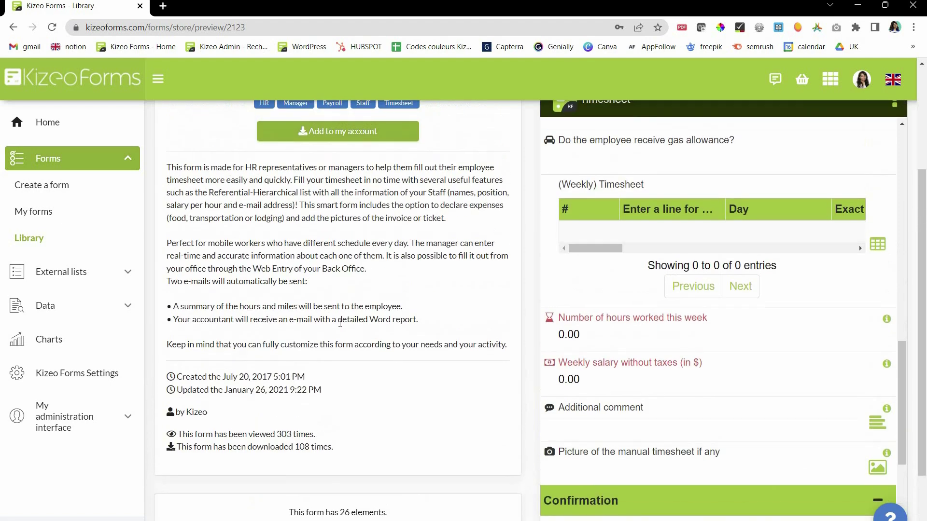
pyautogui.click(320, 297)
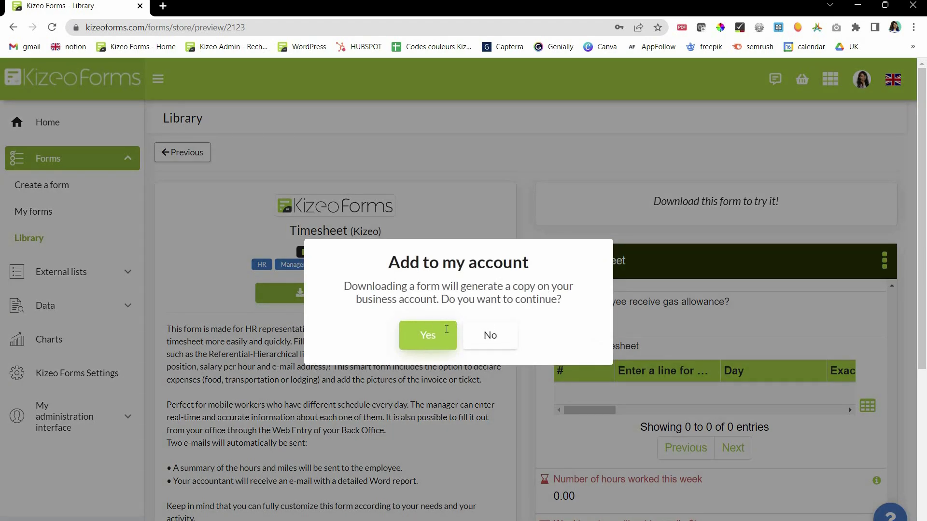
pyautogui.click(446, 330)
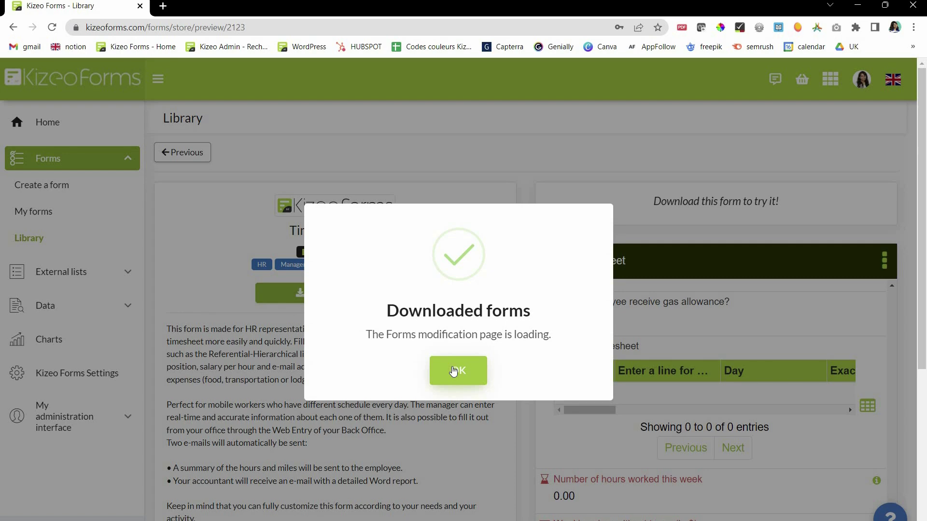
pyautogui.click(453, 369)
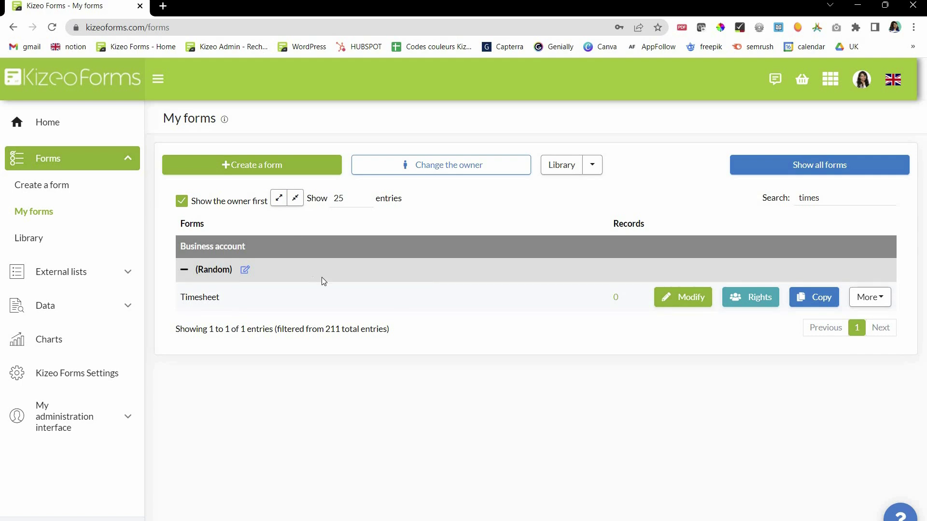
# - Correct the date field title to 'Last day of this timesheet' and confirm it
pyautogui.click(686, 302)
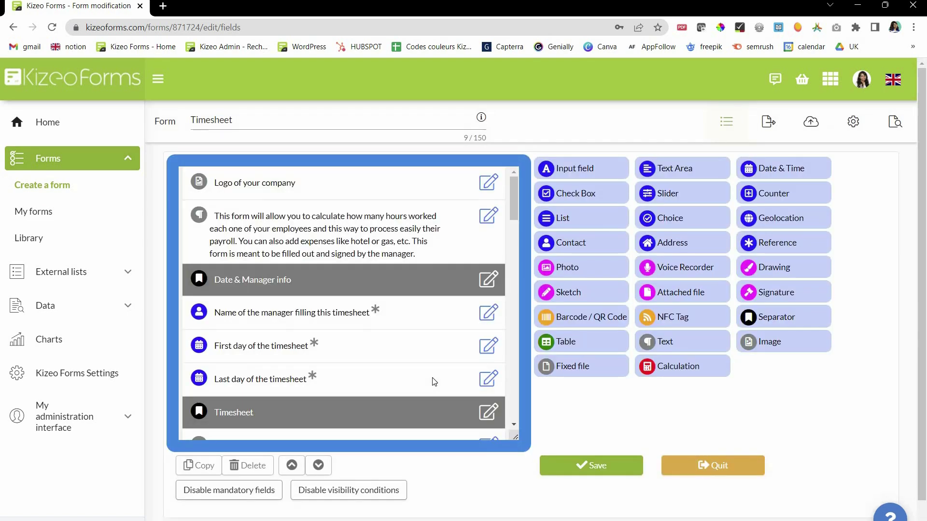
pyautogui.scroll(-2, 432, 377)
pyautogui.scroll(-1, 439, 340)
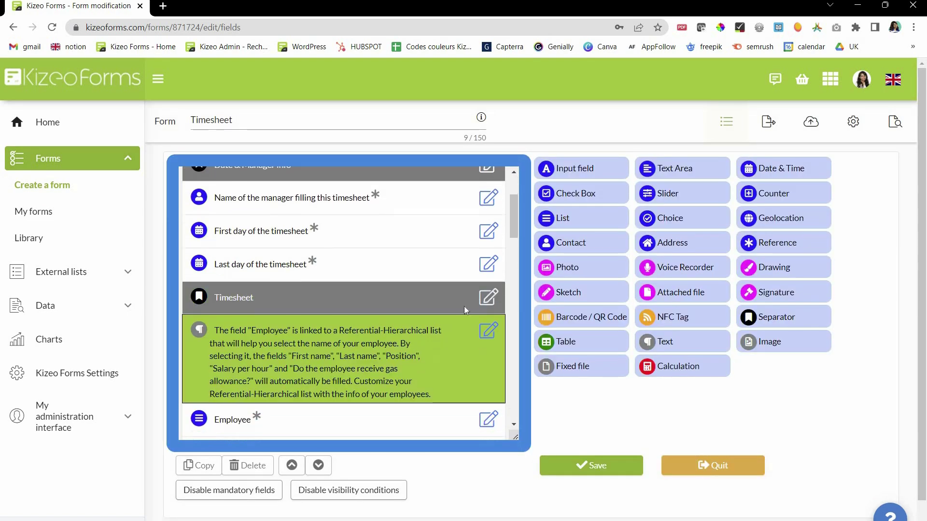
pyautogui.click(487, 266)
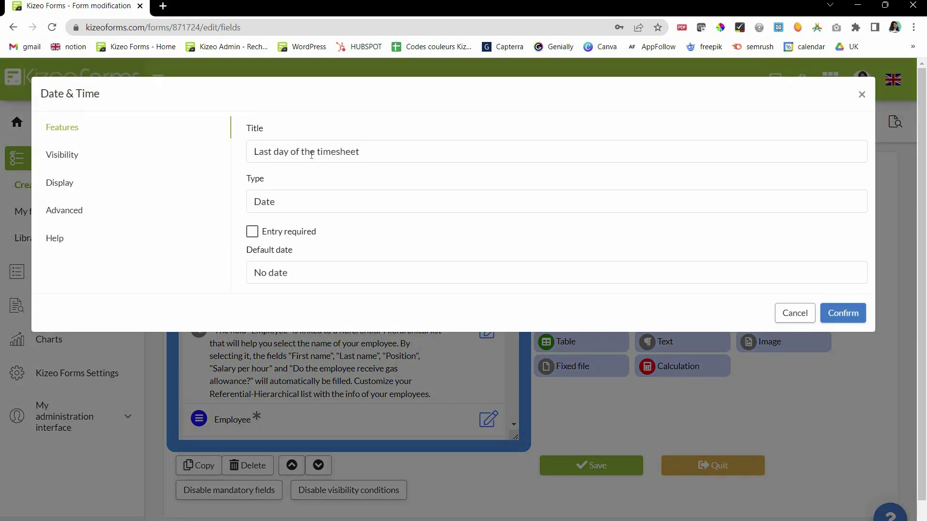
pyautogui.click(311, 153)
pyautogui.press('Delete')
pyautogui.write('is')
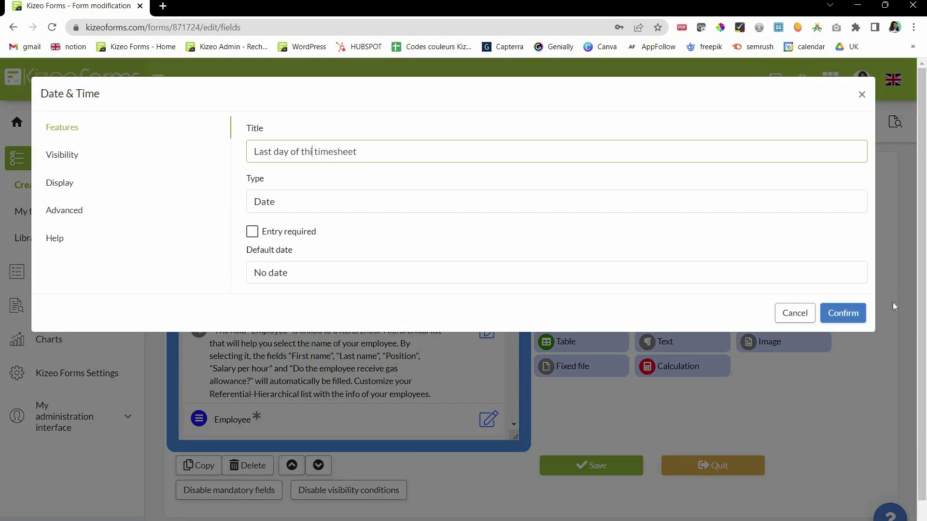
pyautogui.click(843, 313)
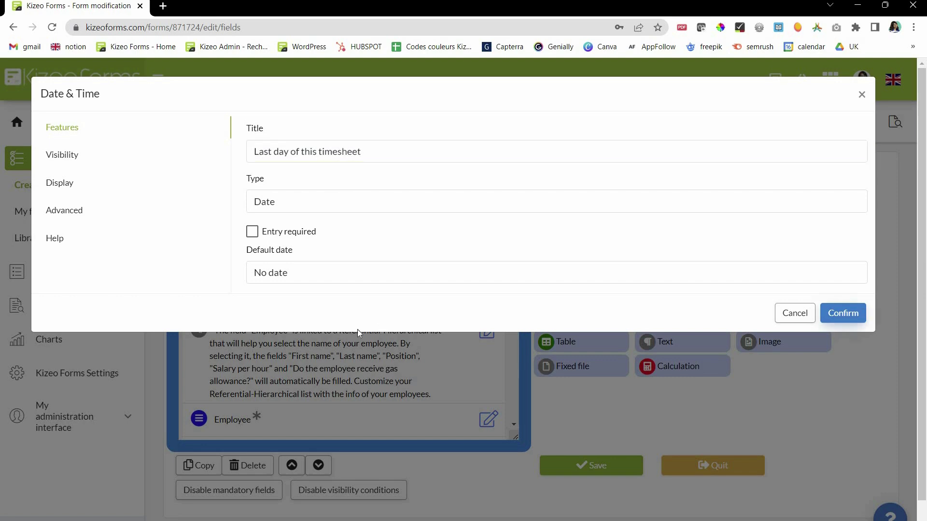
# - Insert a Photo field above Signature of the manager and save the Timesheet form
pyautogui.scroll(-8, 357, 329)
pyautogui.scroll(-10, 358, 333)
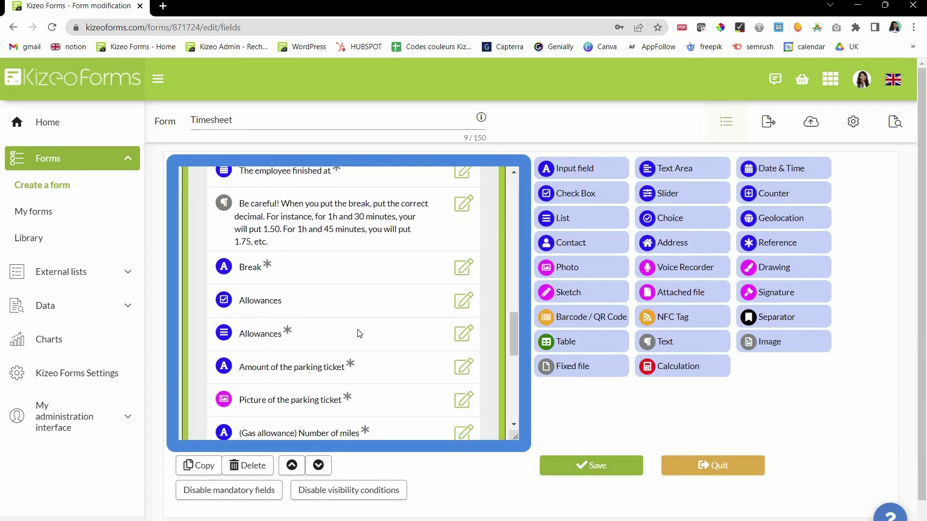
pyautogui.moveTo(570, 234); pyautogui.dragTo(402, 396)
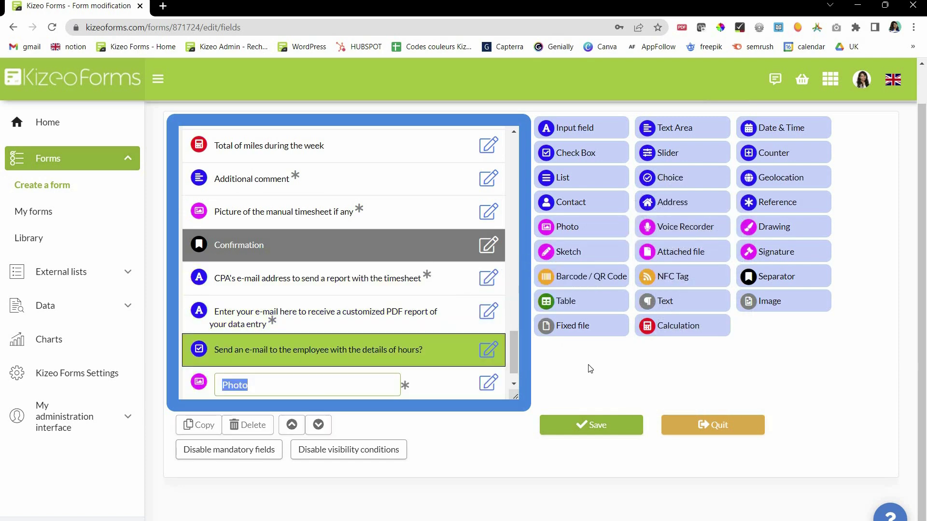
pyautogui.click(635, 369)
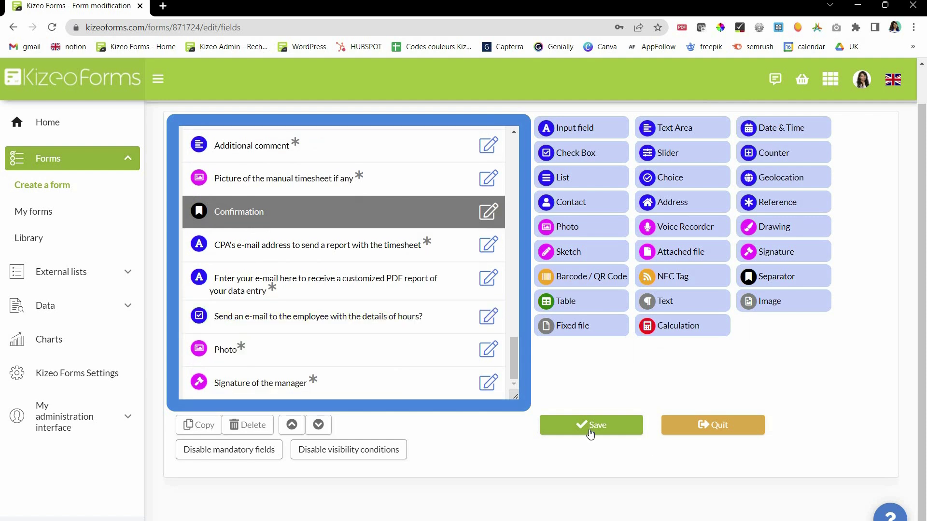
pyautogui.click(590, 433)
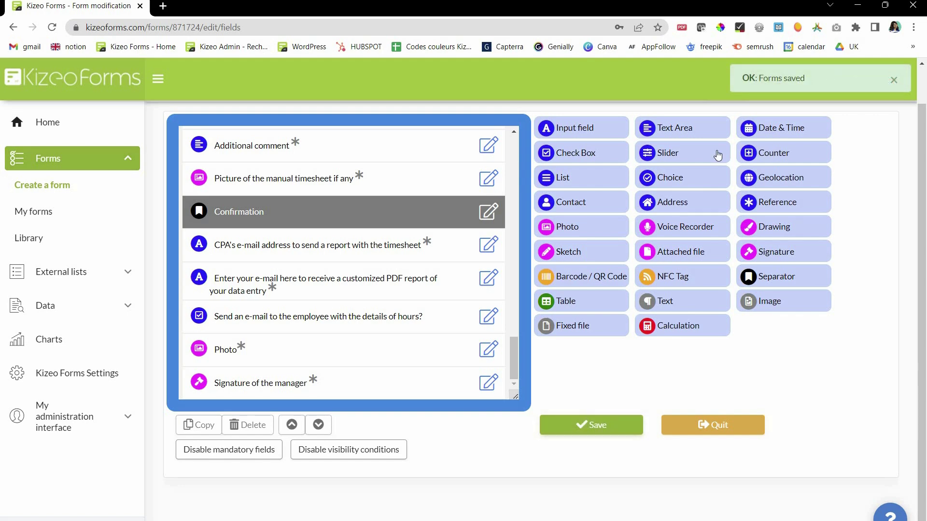
pyautogui.scroll(1, 764, 120)
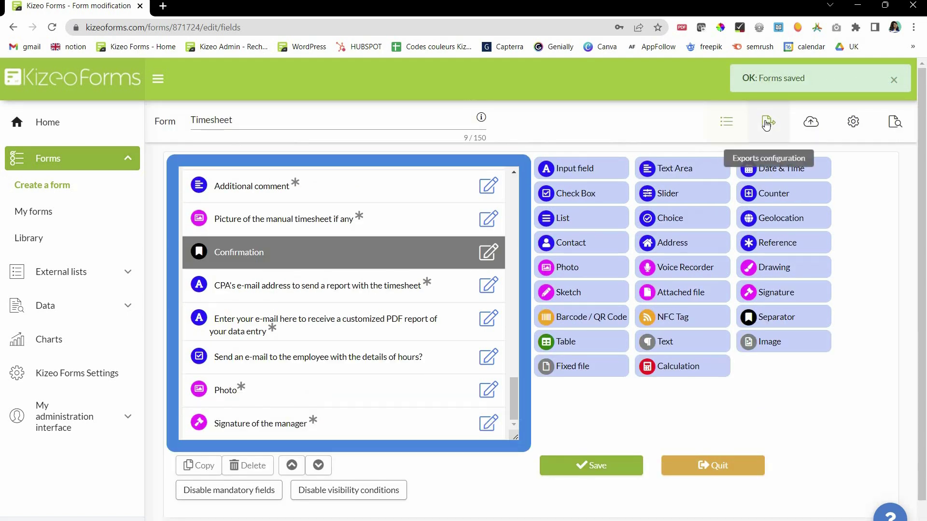
# - Inspect the Custom-made Word export editor, then bring up the Timesheet form's General options
pyautogui.click(766, 123)
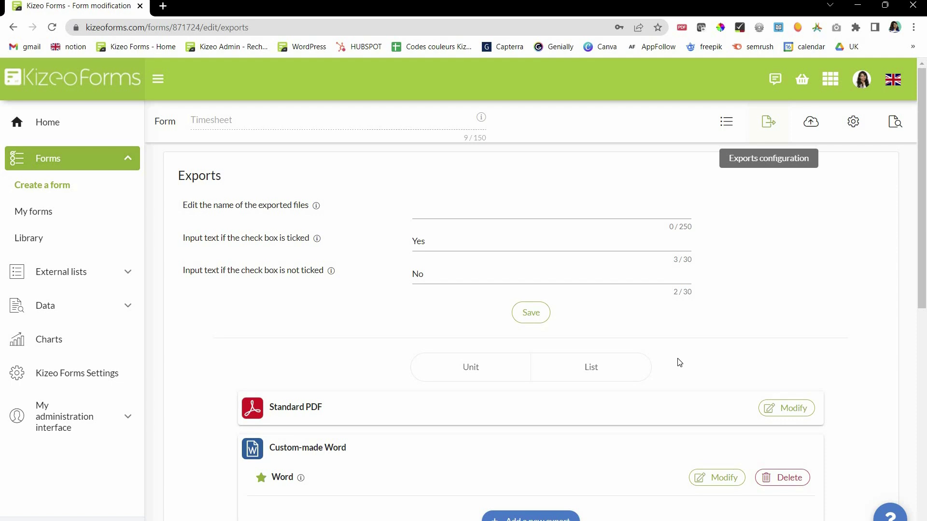
pyautogui.scroll(-2, 698, 365)
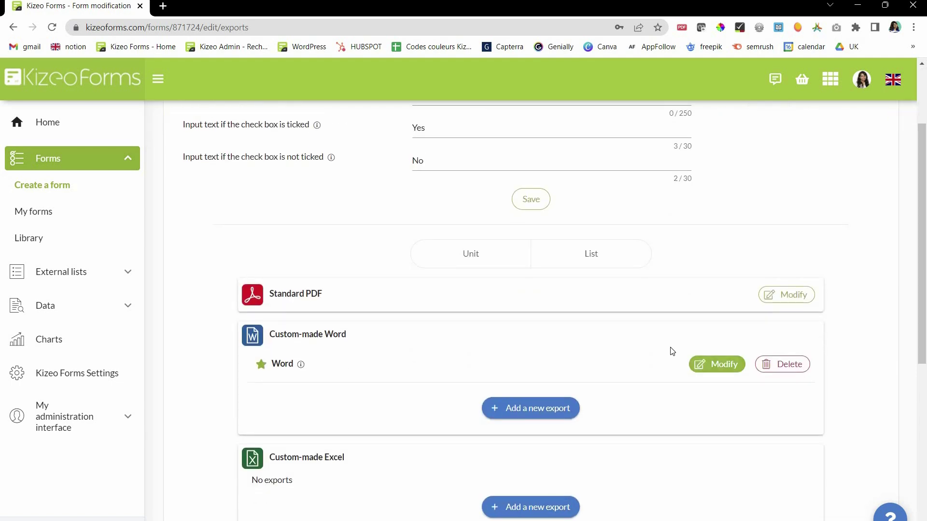
pyautogui.click(714, 365)
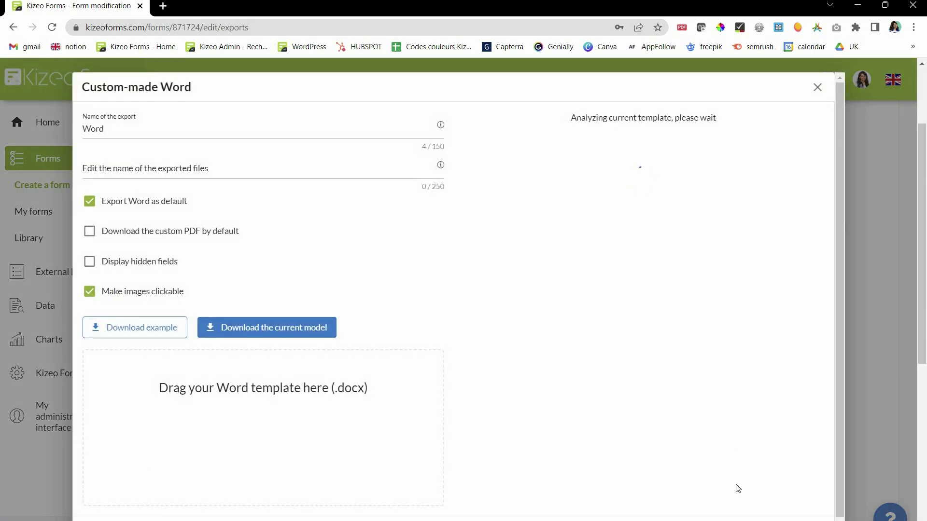
pyautogui.scroll(-1, 628, 261)
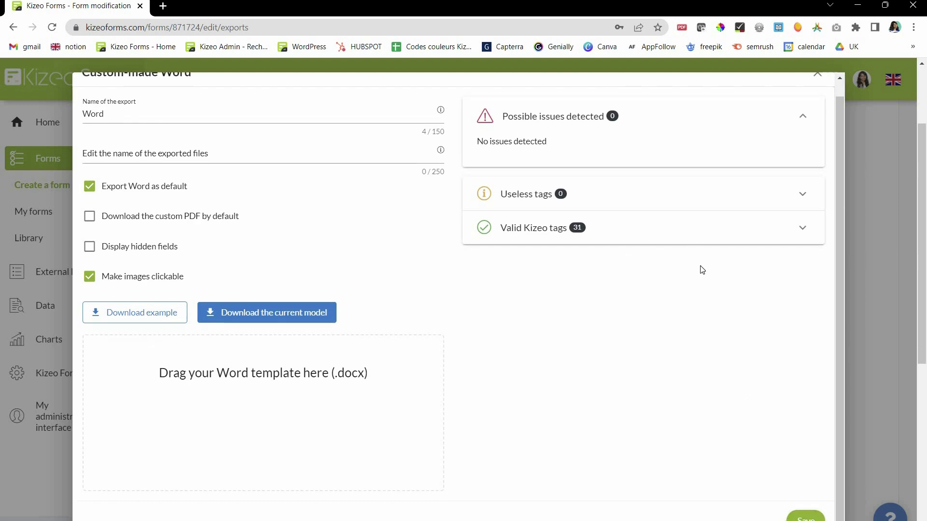
pyautogui.scroll(1, 821, 97)
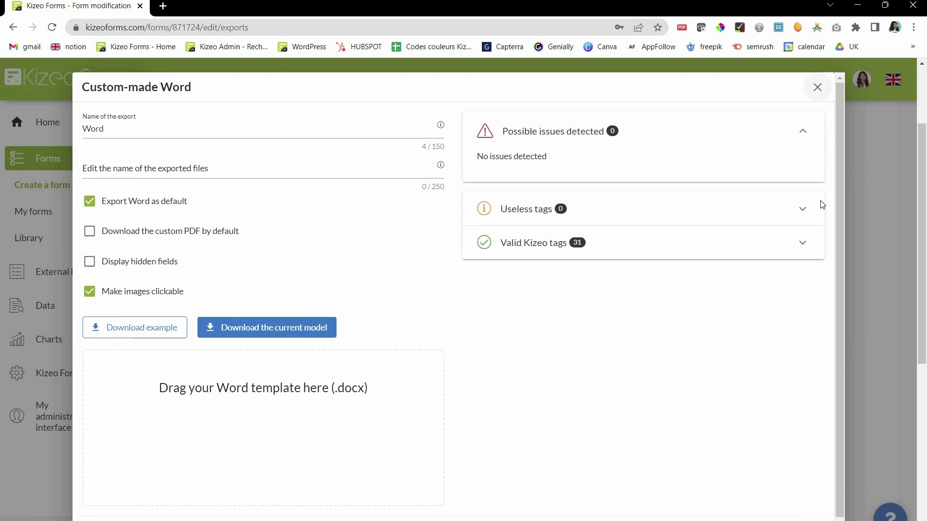
pyautogui.click(816, 88)
pyautogui.click(862, 121)
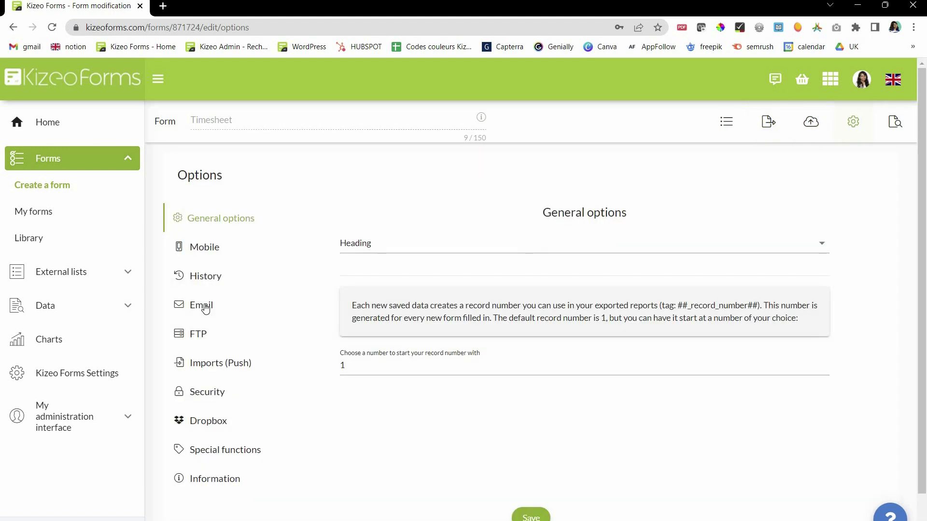
# - Read through the Accountant email's message body and check its Recipients tab
pyautogui.click(206, 306)
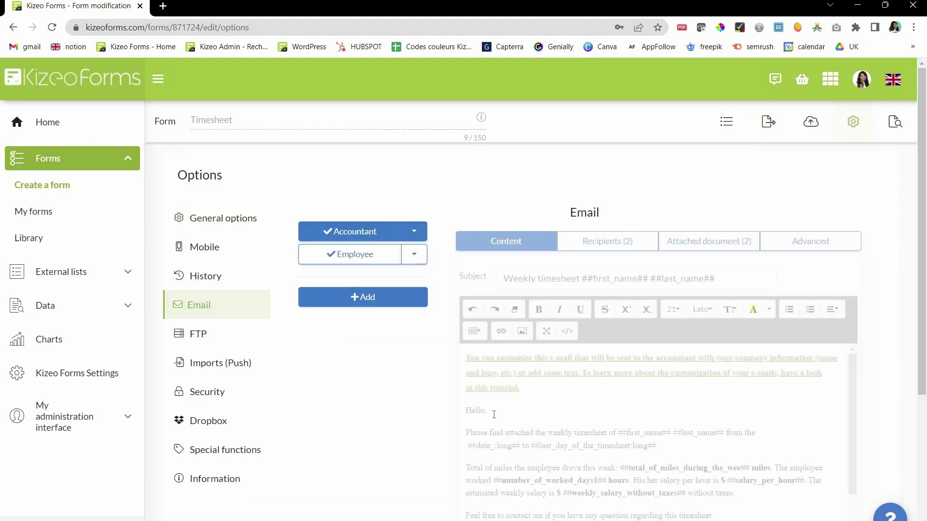
pyautogui.scroll(-3, 494, 415)
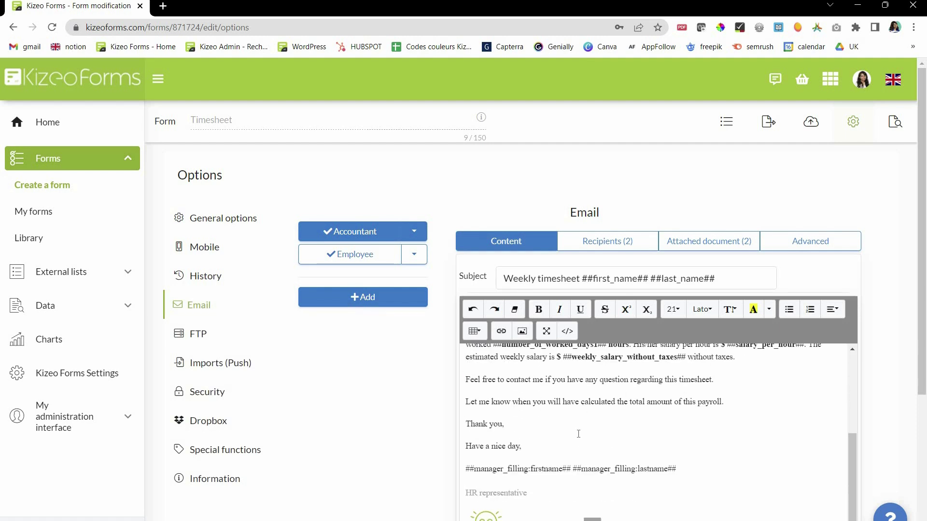
pyautogui.scroll(3, 578, 434)
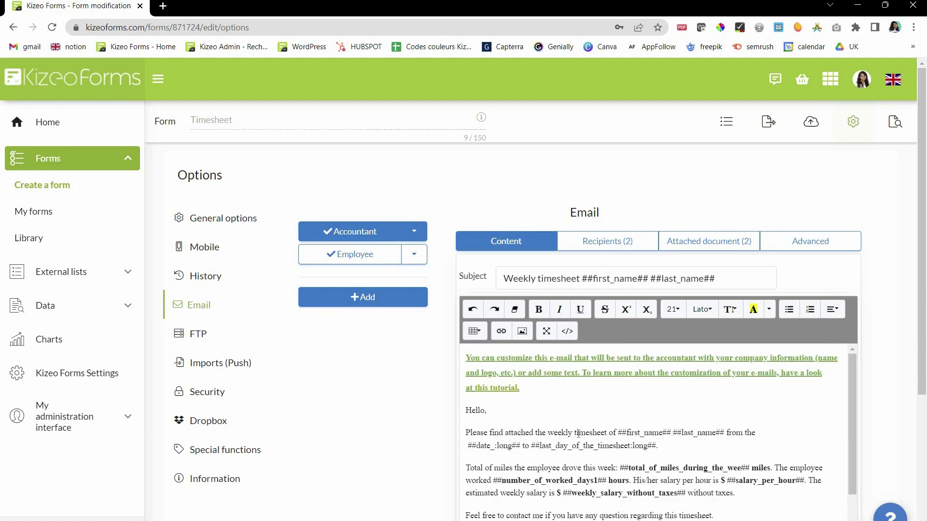
pyautogui.click(588, 247)
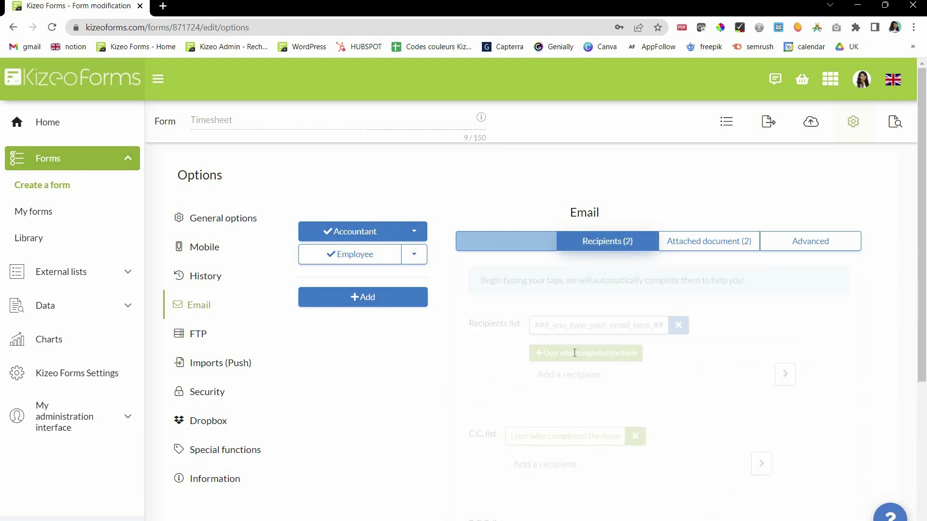
pyautogui.scroll(-8, 574, 352)
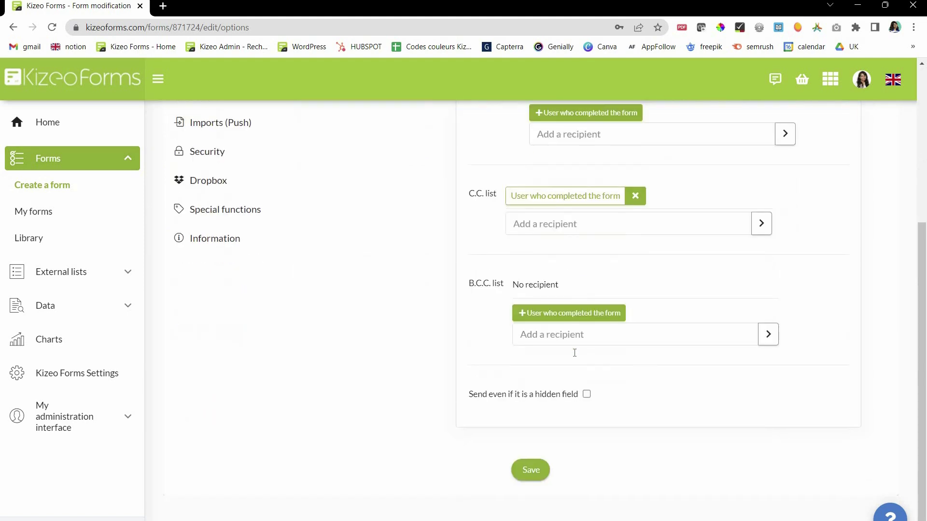
pyautogui.scroll(8, 574, 353)
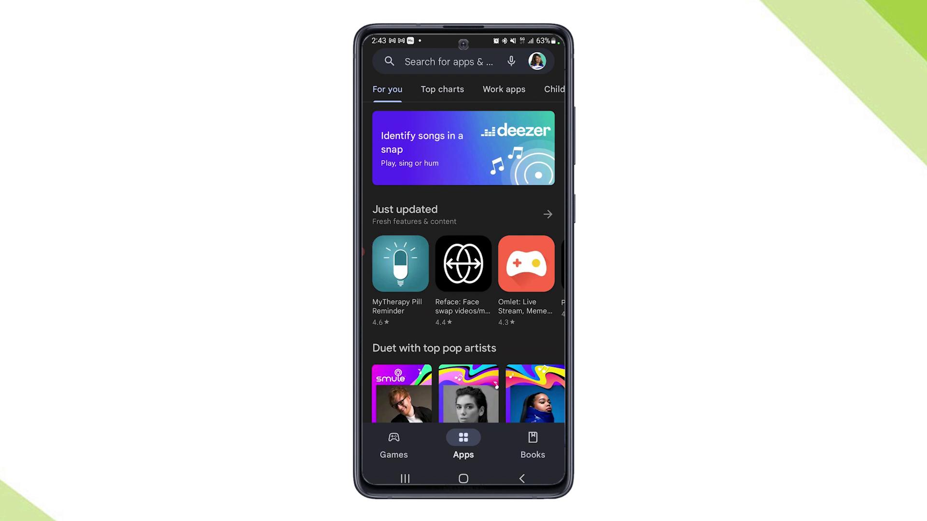
# - Search Google Play for 'kizeo', install Kizeo Forms, Mobile forms, and open it
pyautogui.click(449, 62)
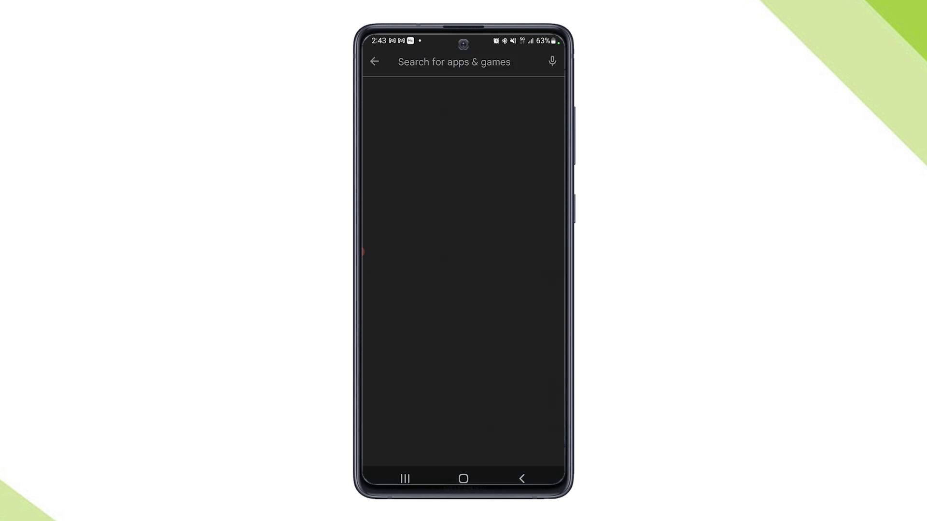
pyautogui.write('kizeo')
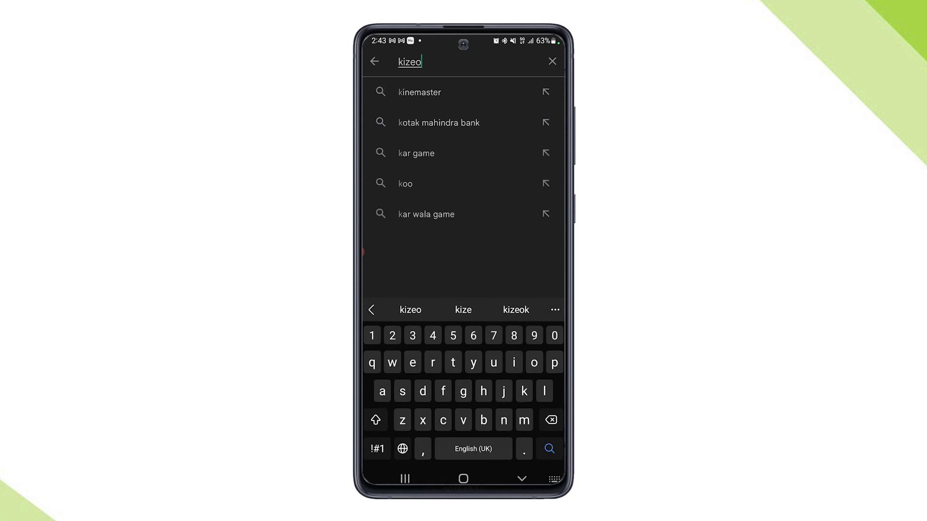
pyautogui.click(434, 94)
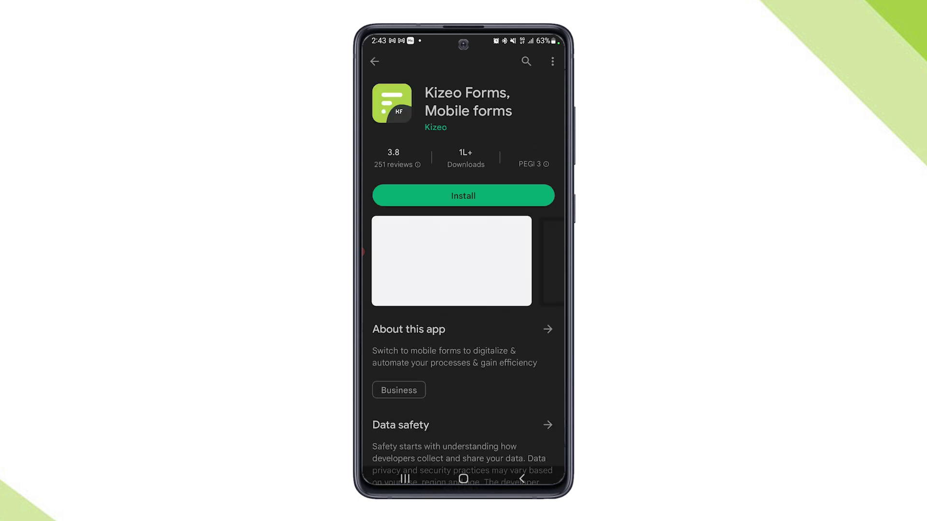
pyautogui.click(463, 195)
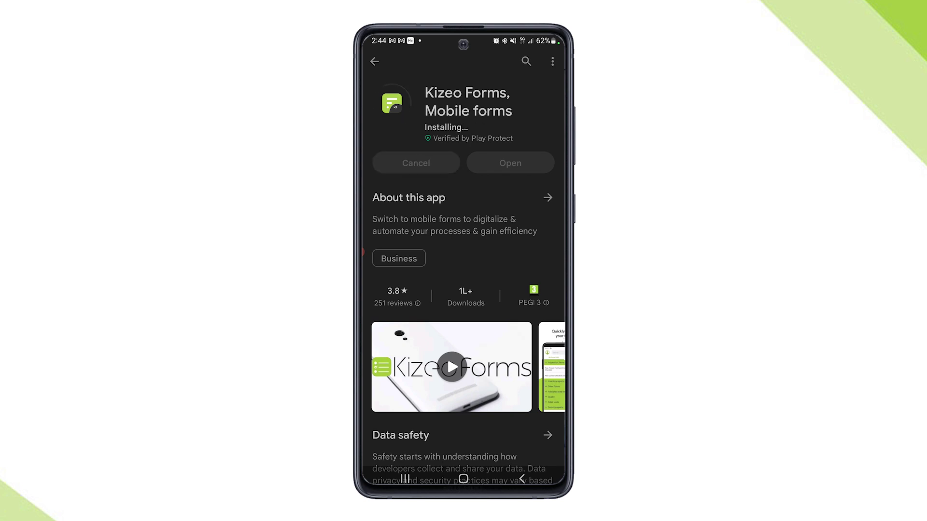
pyautogui.click(511, 153)
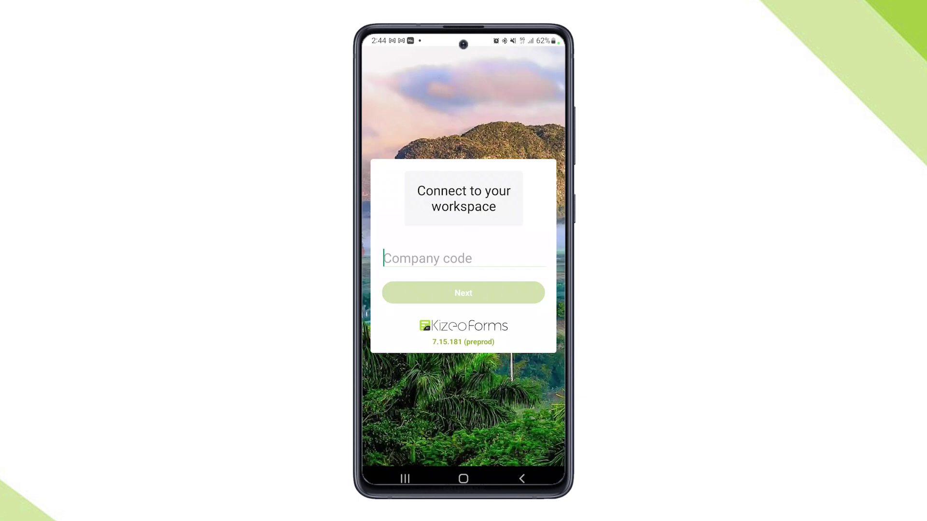
# - Sign in to the Kizeo Forms mobile app with the company code, login and password
pyautogui.write('KIZEO')
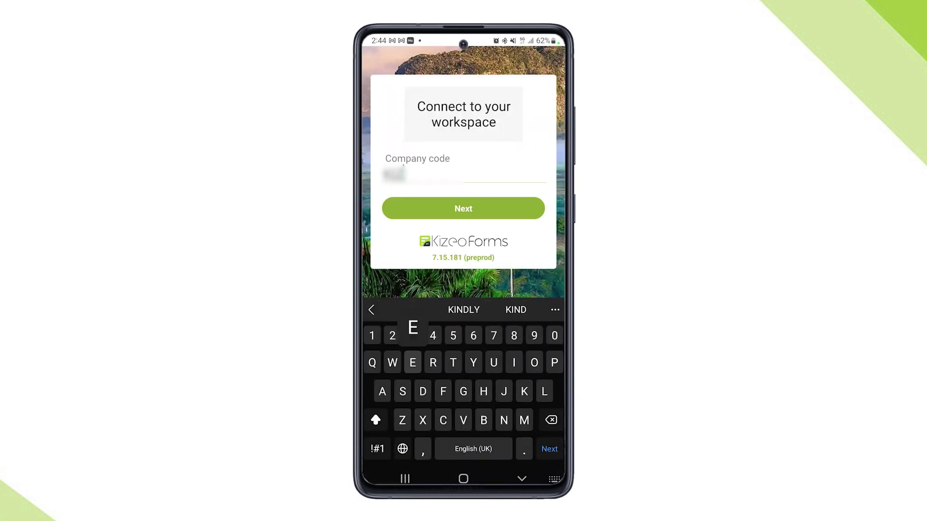
pyautogui.write('125')
pyautogui.press('Return')
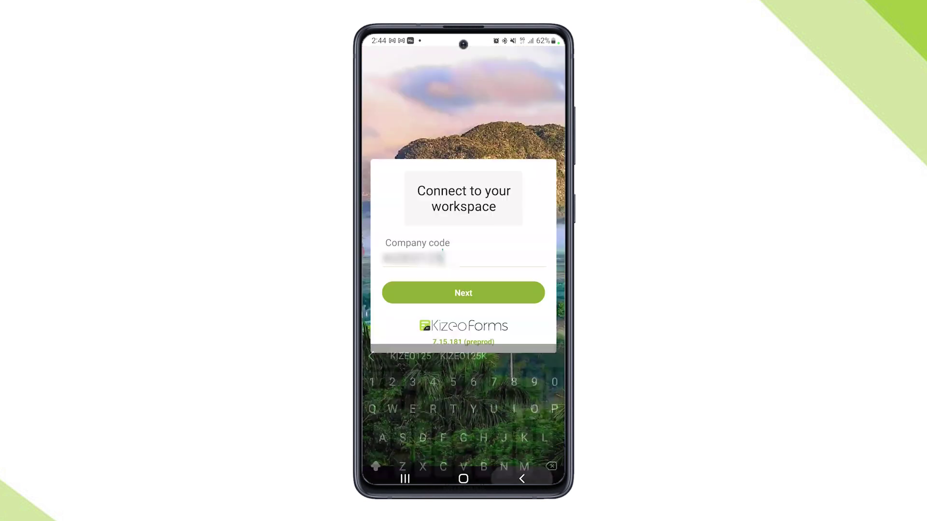
pyautogui.click(463, 293)
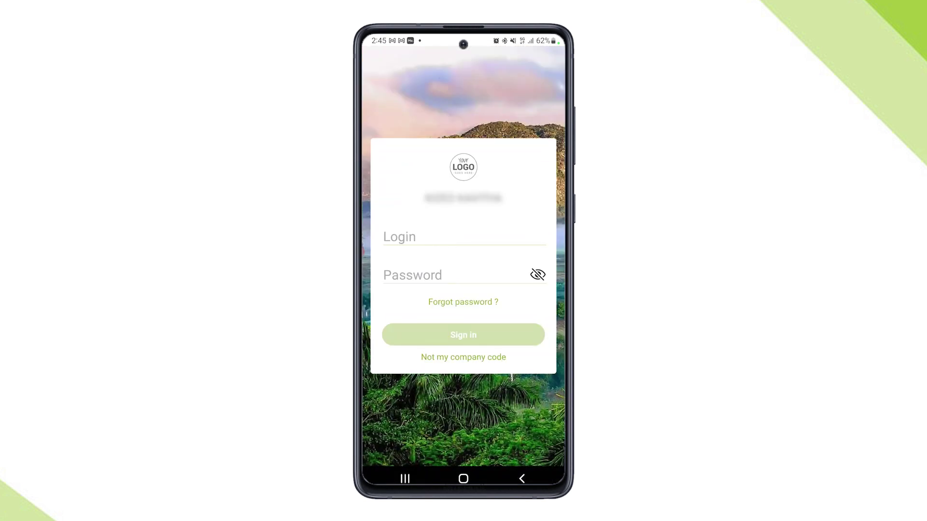
pyautogui.write('ram')
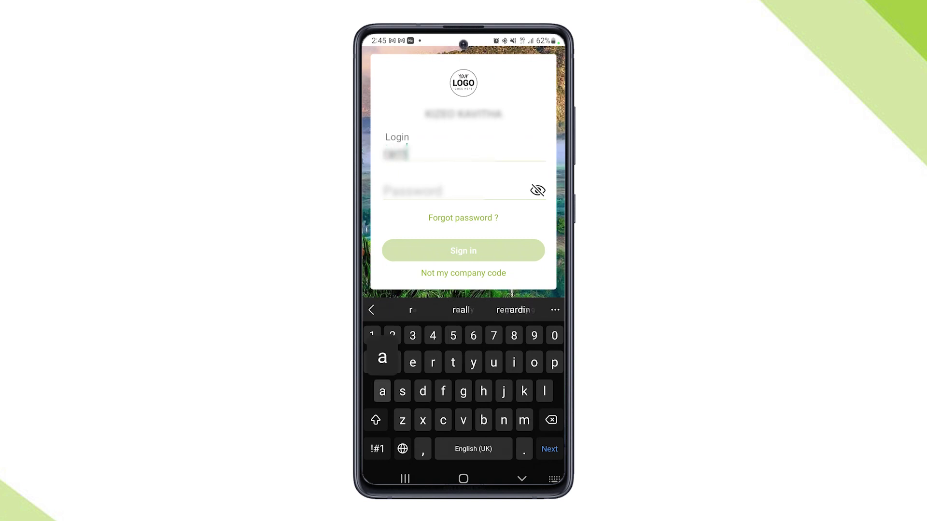
pyautogui.write('amurthyrthy')
pyautogui.press('Return')
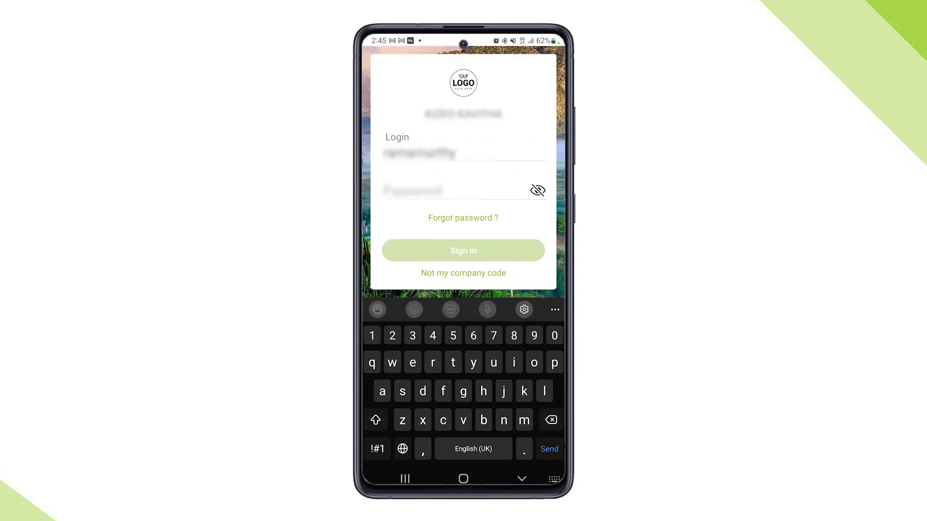
pyautogui.write('ka')
pyautogui.press('Return')
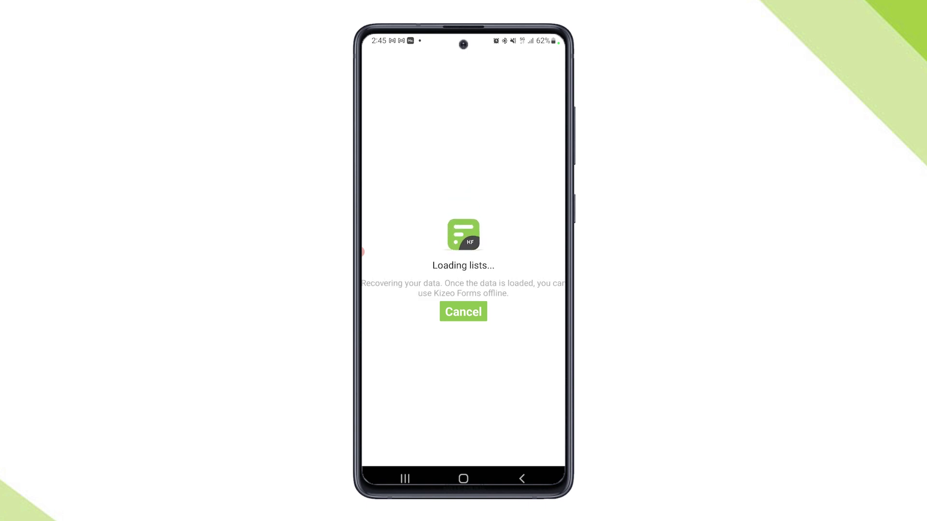
# - Filter forms by 'My', open My first form and enter the person's name
pyautogui.click(435, 60)
pyautogui.write('My')
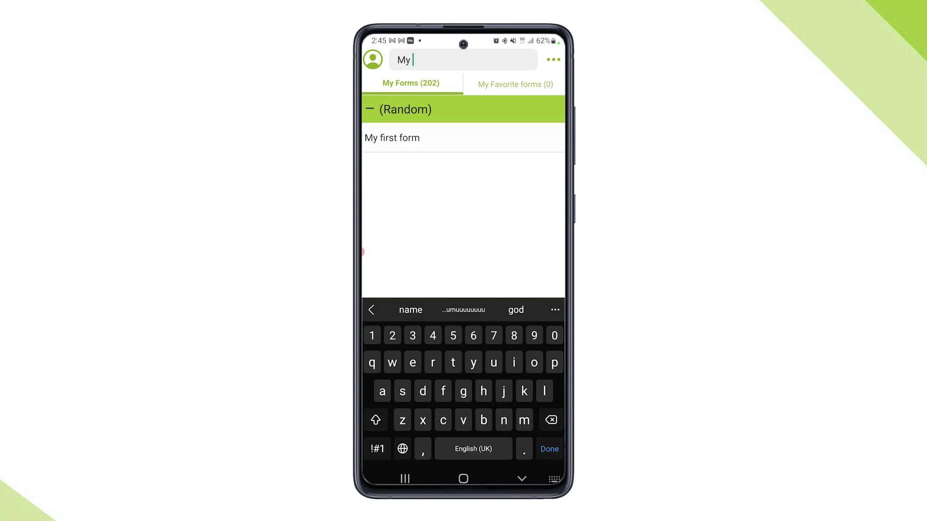
pyautogui.press('Return')
pyautogui.click(392, 137)
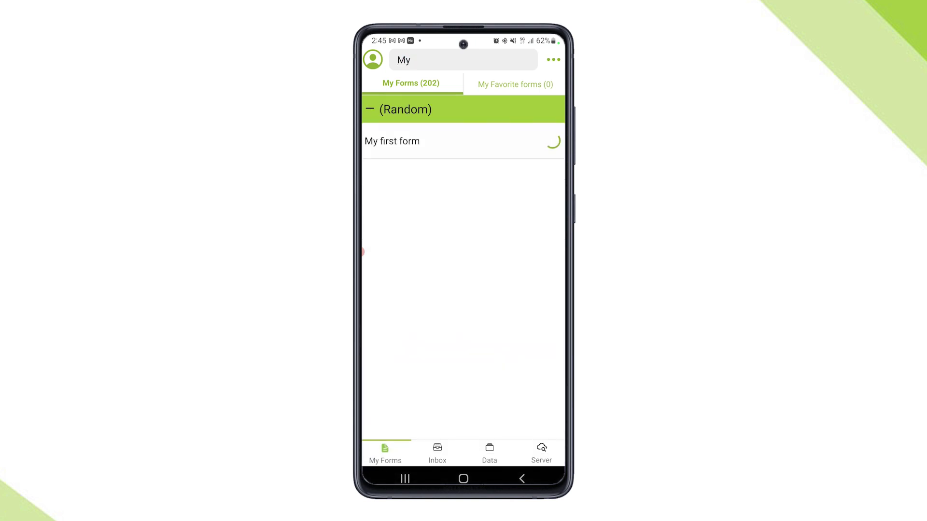
pyautogui.write('taylor')
pyautogui.press('Escape')
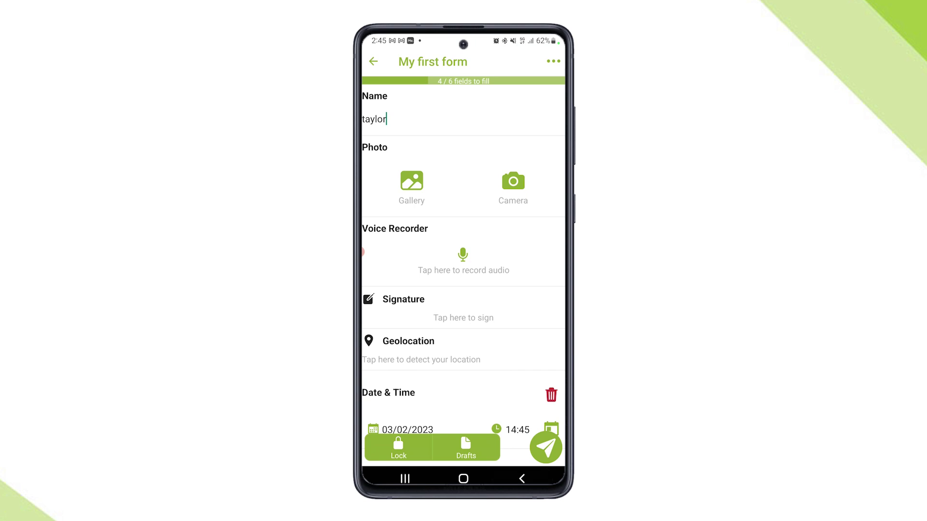
# - Attach the keyboard photo from the gallery and record a voice clip
pyautogui.click(411, 180)
pyautogui.click(393, 155)
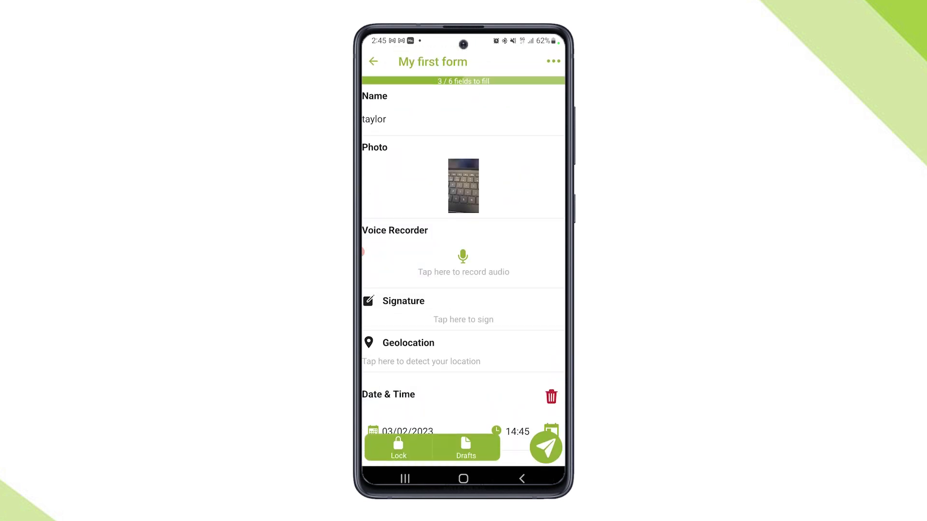
pyautogui.click(463, 264)
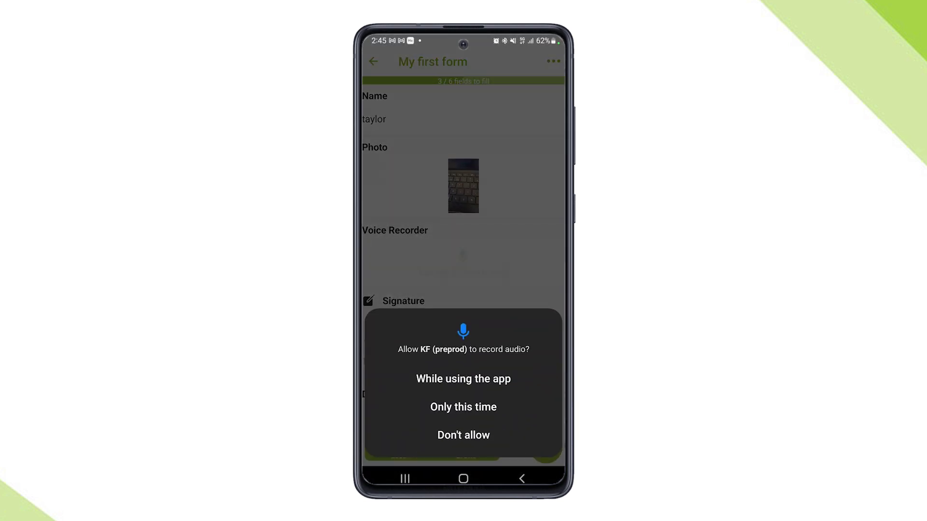
pyautogui.click(463, 379)
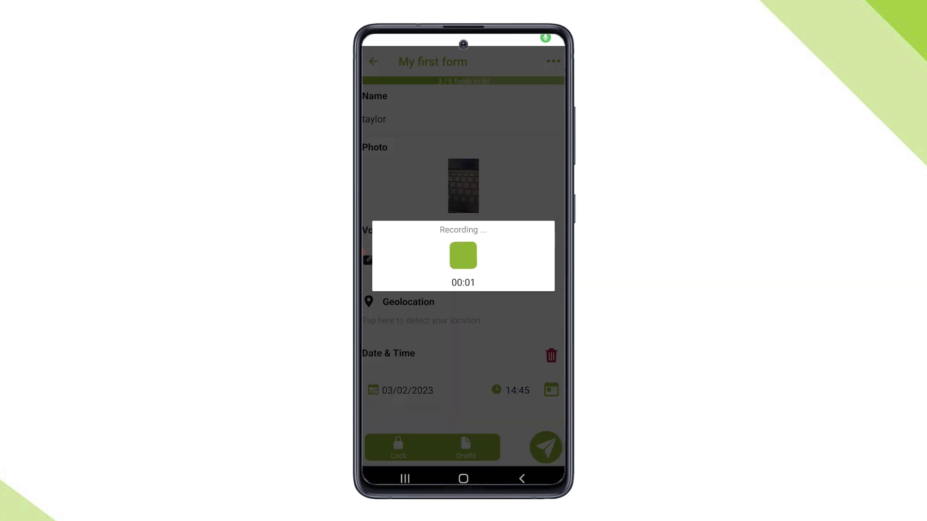
pyautogui.click(463, 255)
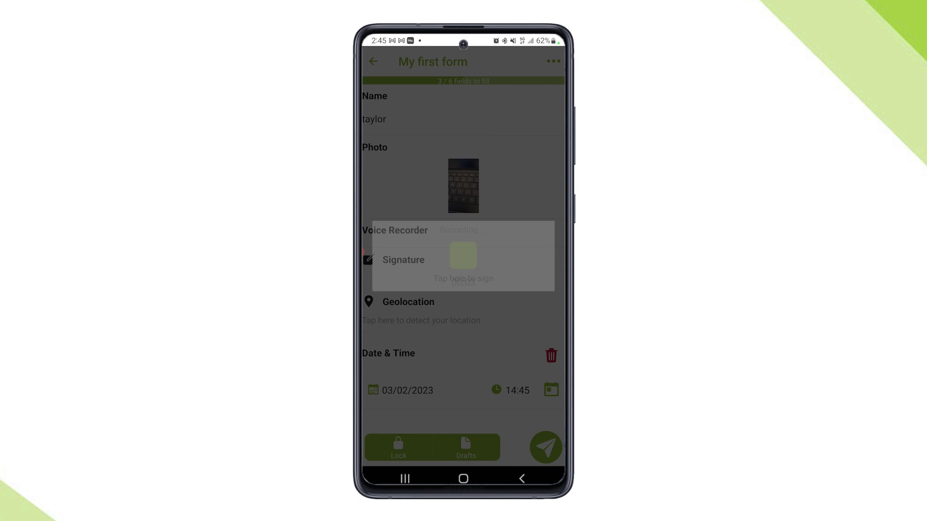
# - Draw a handwritten signature in the signature field
pyautogui.click(404, 303)
pyautogui.moveTo(392, 292); pyautogui.dragTo(450, 240)
pyautogui.moveTo(409, 270); pyautogui.dragTo(432, 328)
pyautogui.moveTo(428, 305); pyautogui.dragTo(489, 280)
pyautogui.moveTo(443, 346); pyautogui.dragTo(524, 256)
pyautogui.click(544, 449)
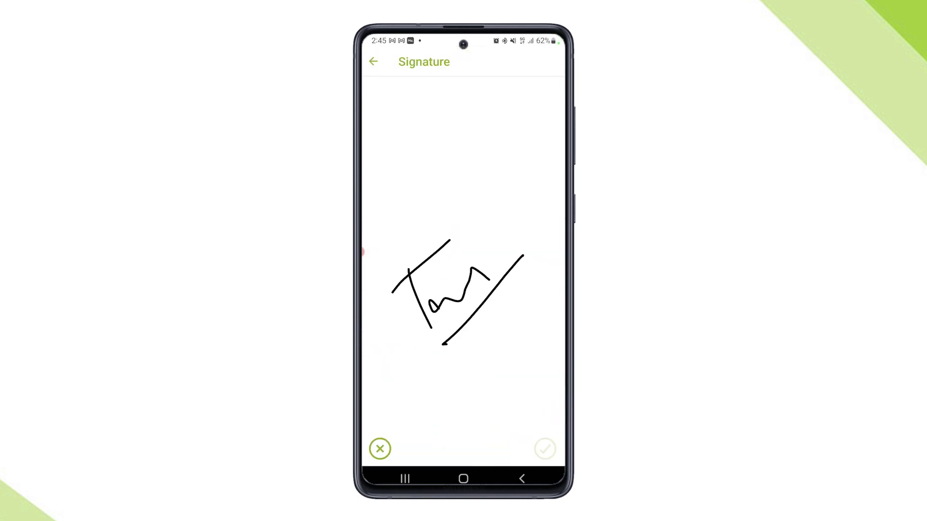
# - Capture the geolocation, set Date & Time to 11/02/2023 07:20, and send the form
pyautogui.scroll(-2, 464, 275)
pyautogui.click(421, 319)
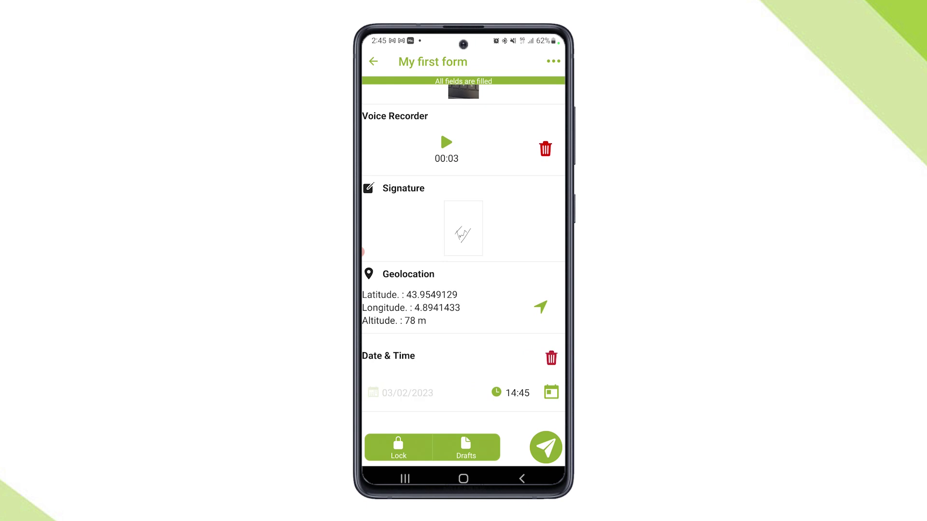
pyautogui.click(407, 394)
pyautogui.click(520, 268)
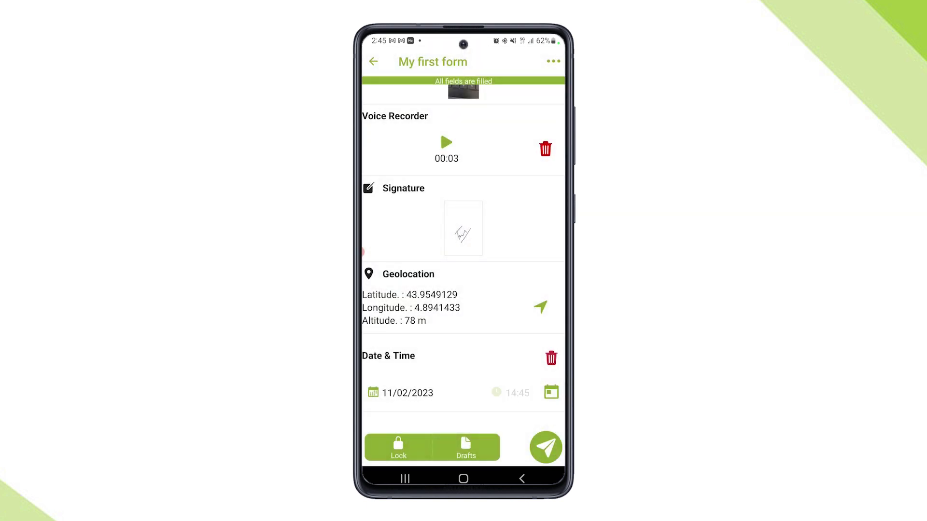
pyautogui.click(439, 313)
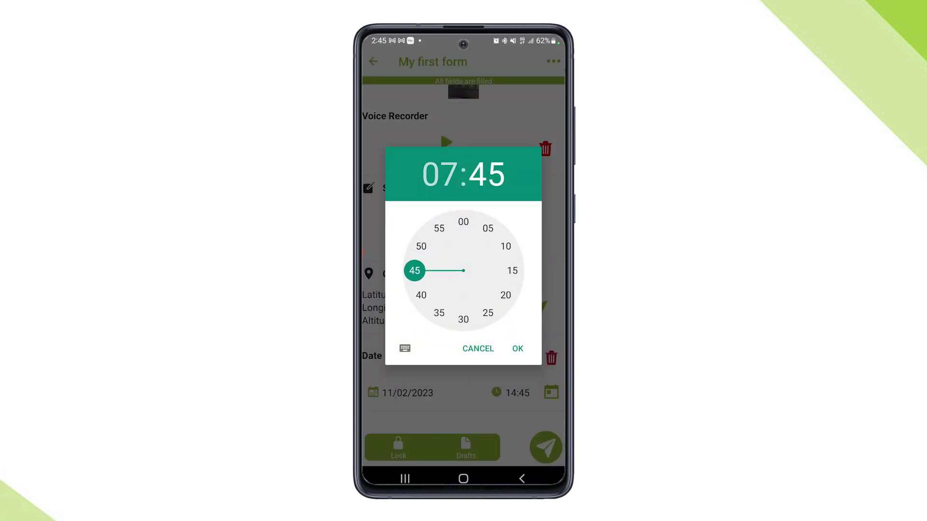
pyautogui.click(506, 295)
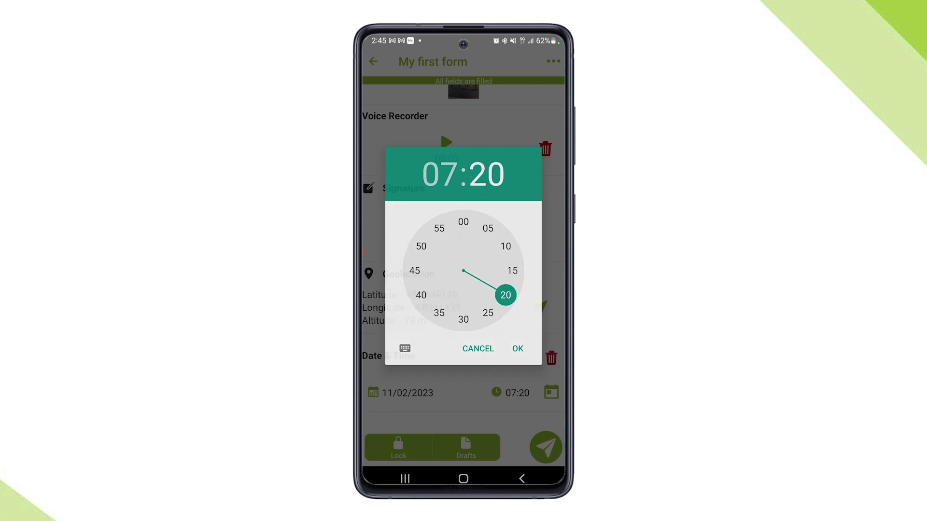
pyautogui.click(517, 348)
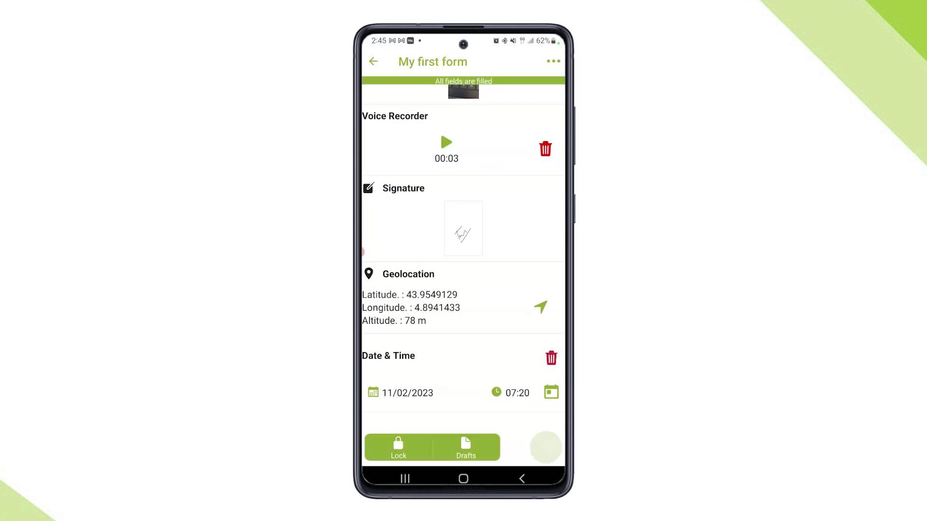
pyautogui.click(545, 447)
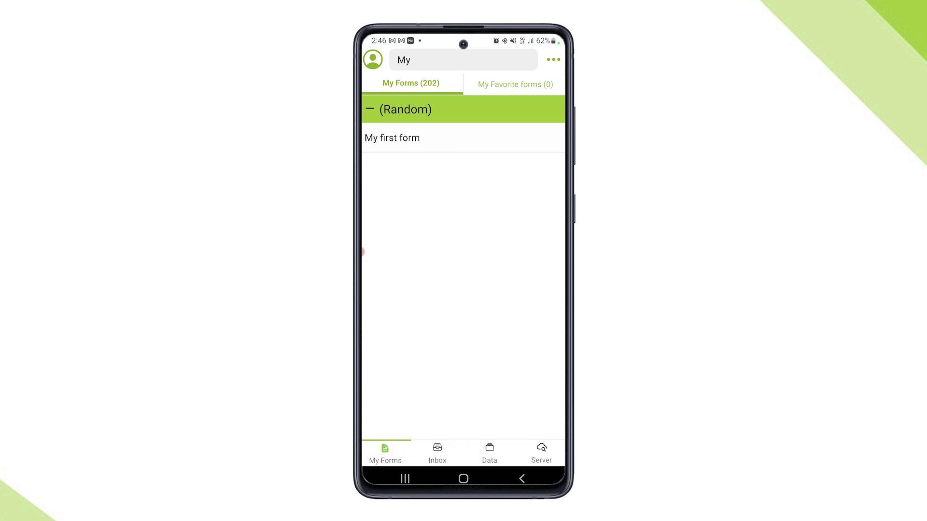
# - Check the list of sent submissions in the mobile app
pyautogui.click(489, 453)
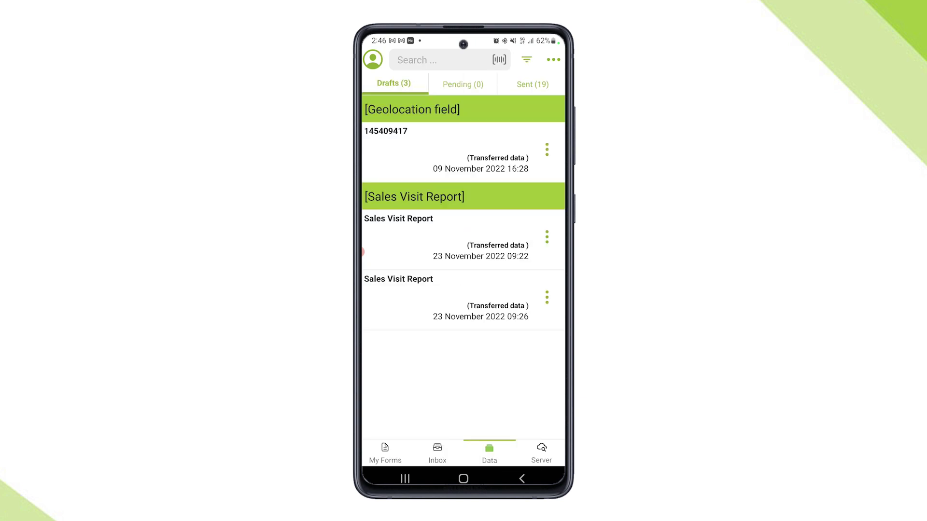
pyautogui.click(533, 84)
pyautogui.scroll(-10, 464, 265)
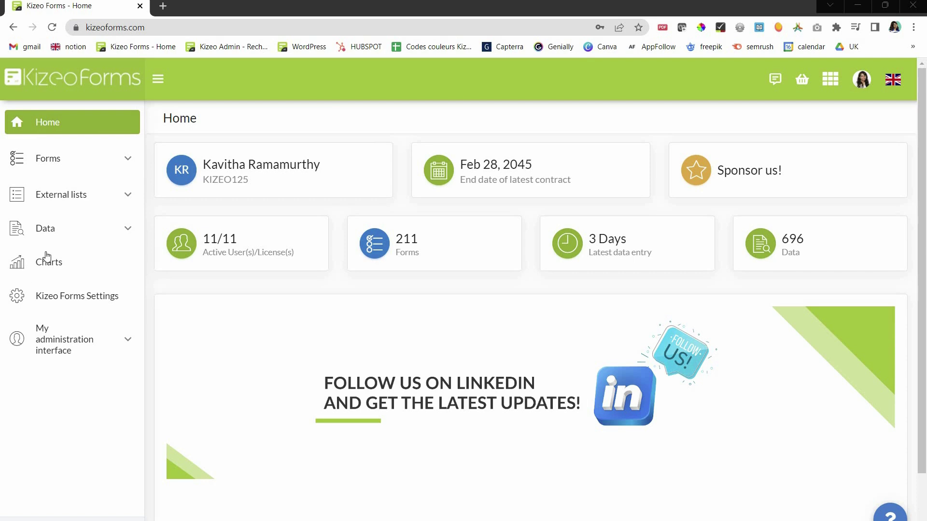
# - Show Data > History for My first form on the web and preview the newest submission
pyautogui.click(49, 235)
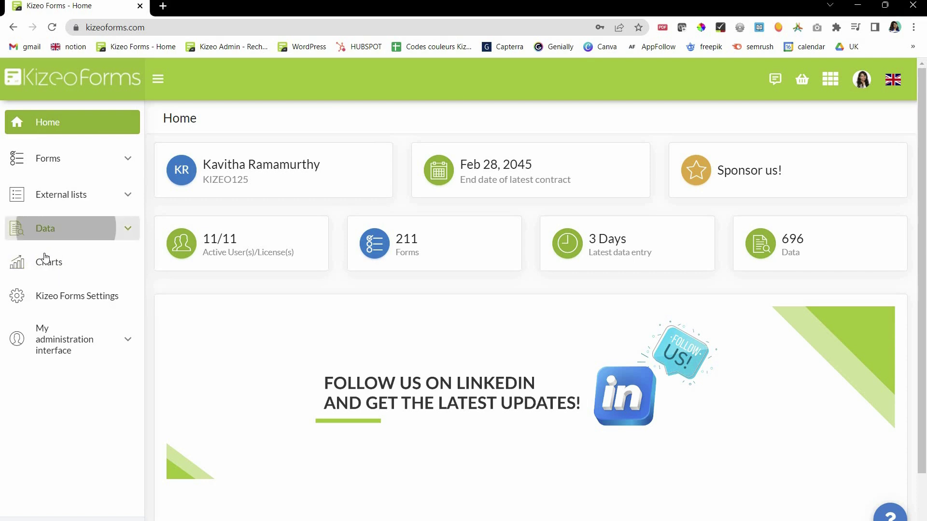
pyautogui.click(45, 257)
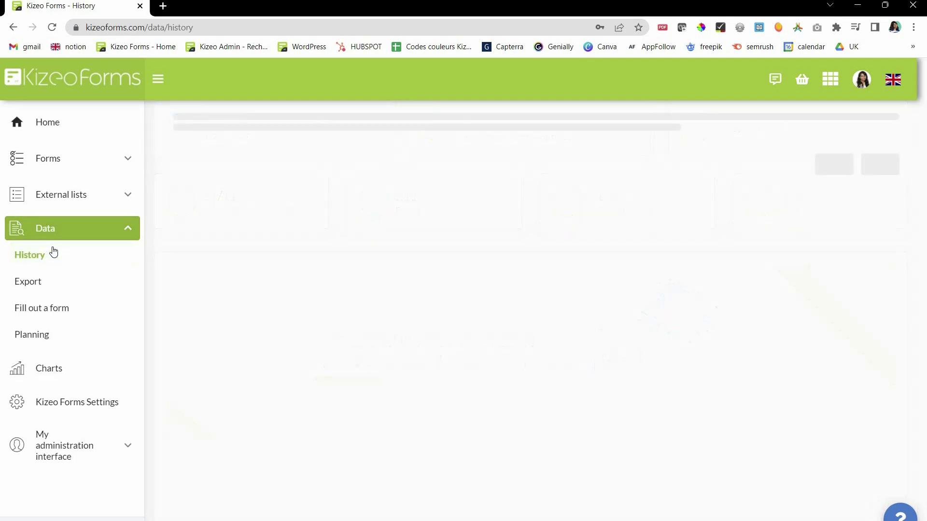
pyautogui.click(237, 127)
pyautogui.write('my')
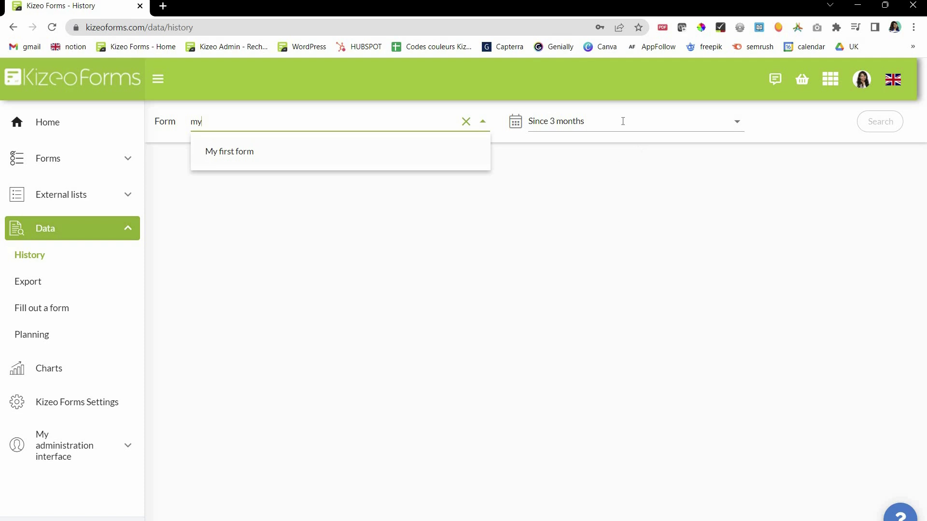
pyautogui.press('Return')
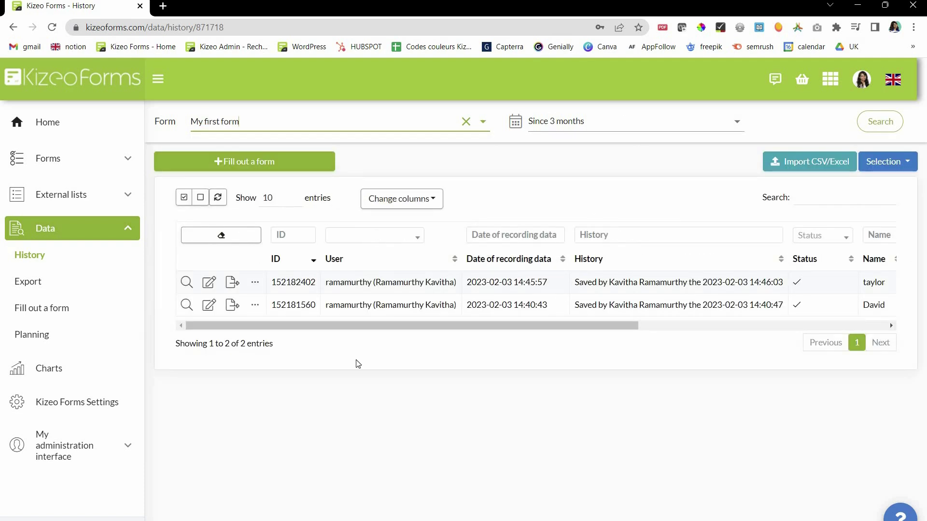
pyautogui.click(187, 282)
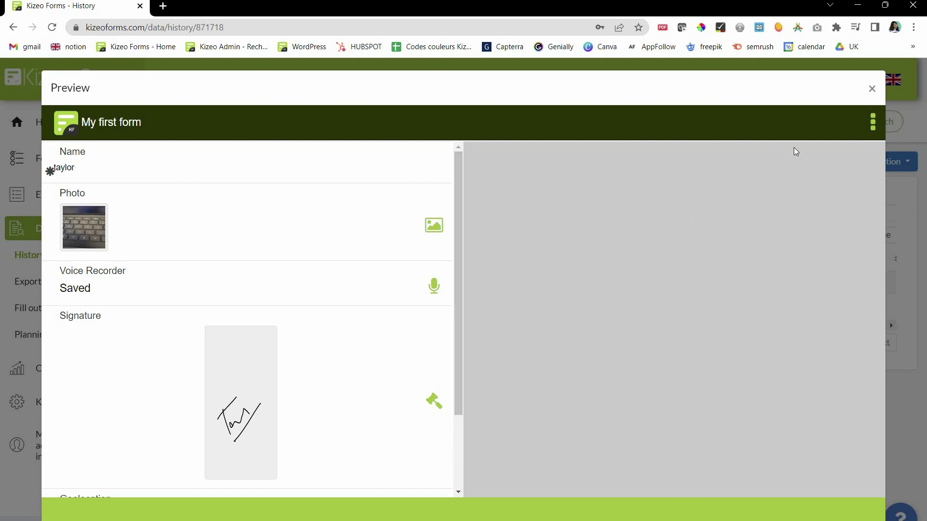
pyautogui.scroll(-2, 821, 140)
pyautogui.click(872, 90)
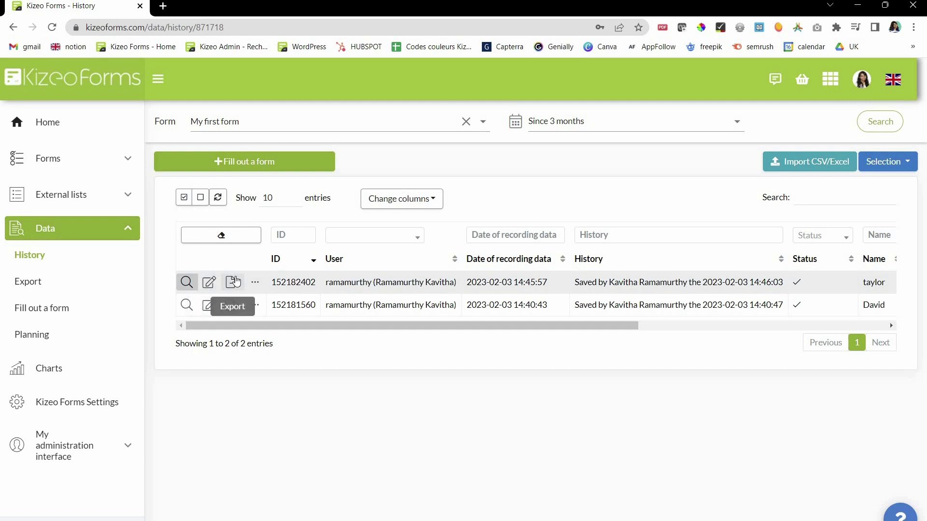
# - Download the newest submission as a Standard PDF (Myfirstform.pdf)
pyautogui.click(233, 281)
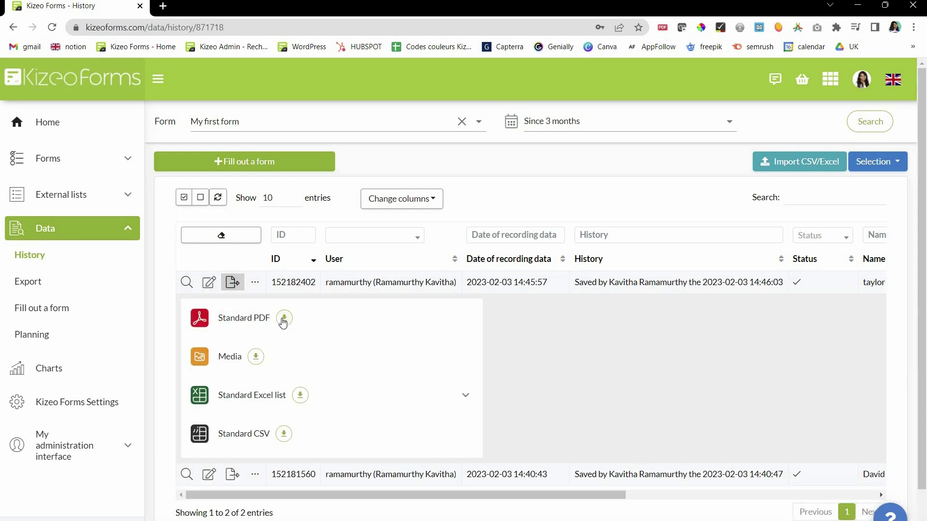
pyautogui.click(284, 321)
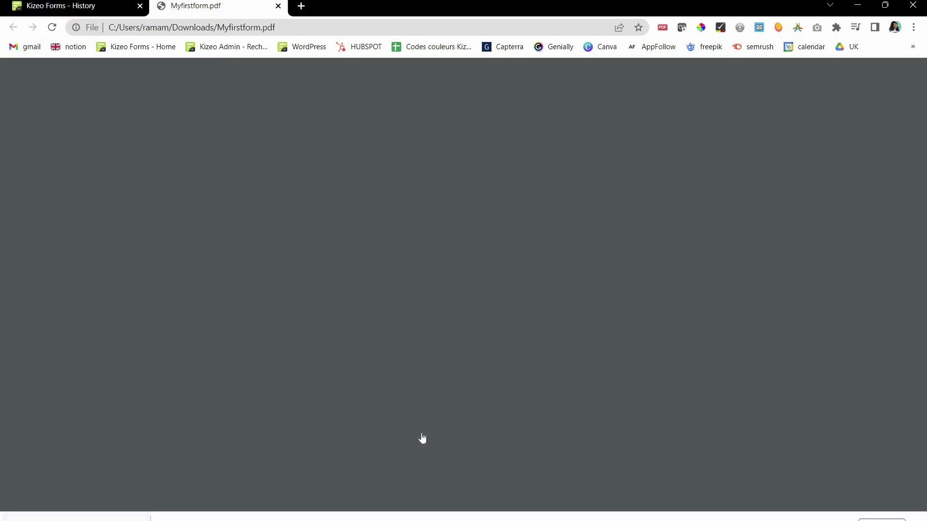
# - Open the PDF's photo link, then its geolocation 43.9549129, 4.8941433 in Google Maps
pyautogui.scroll(-4, 433, 345)
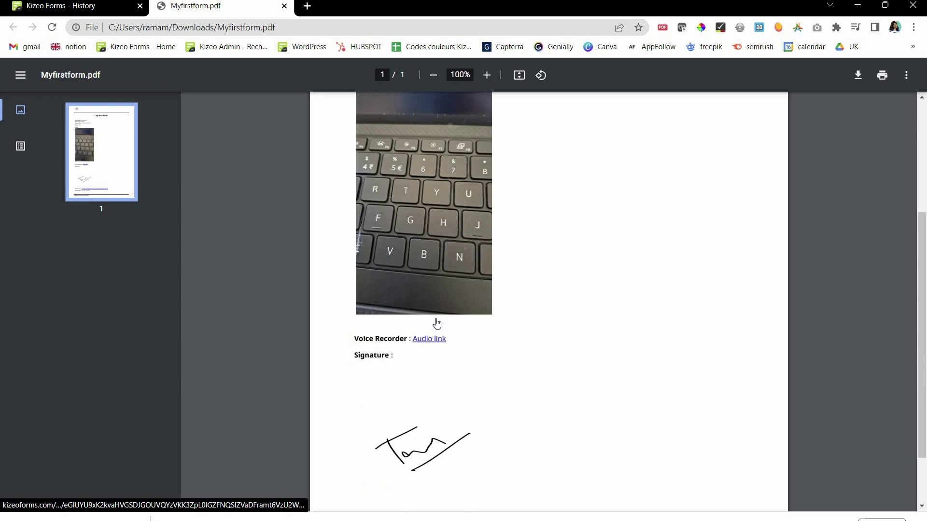
pyautogui.click(398, 158)
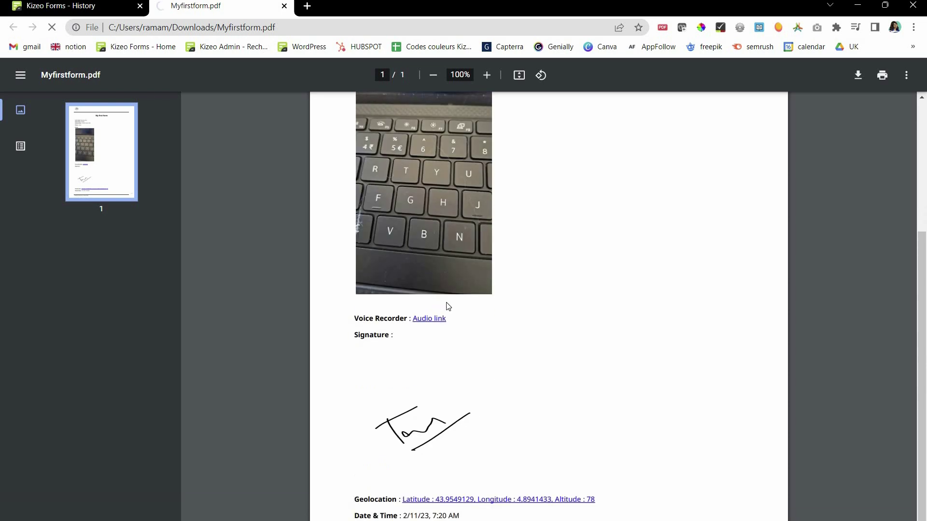
pyautogui.scroll(-1, 461, 444)
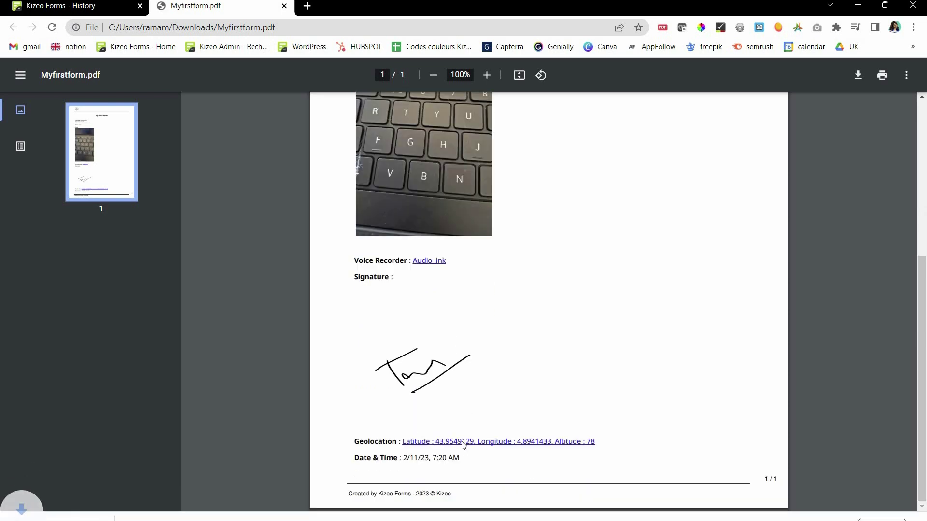
pyautogui.click(463, 442)
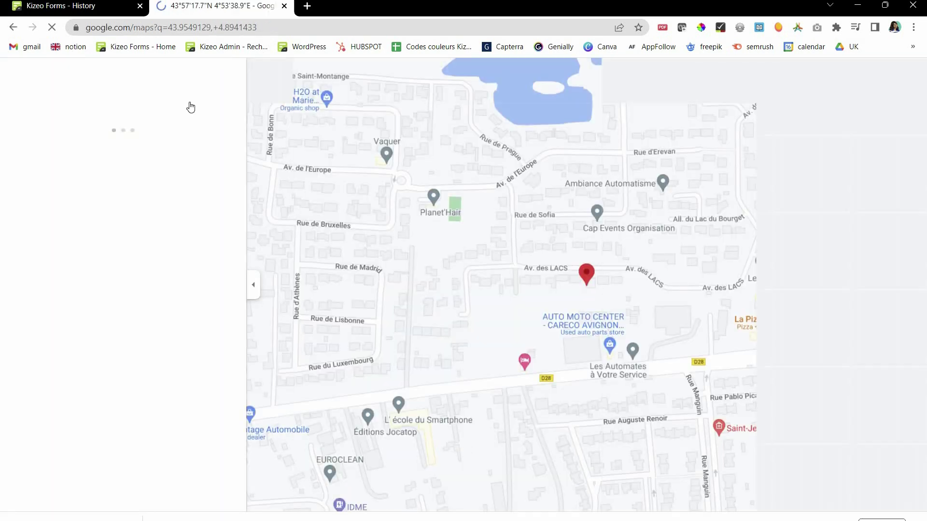
# - Go from the History tab to My administration interface > My users
pyautogui.click(73, 6)
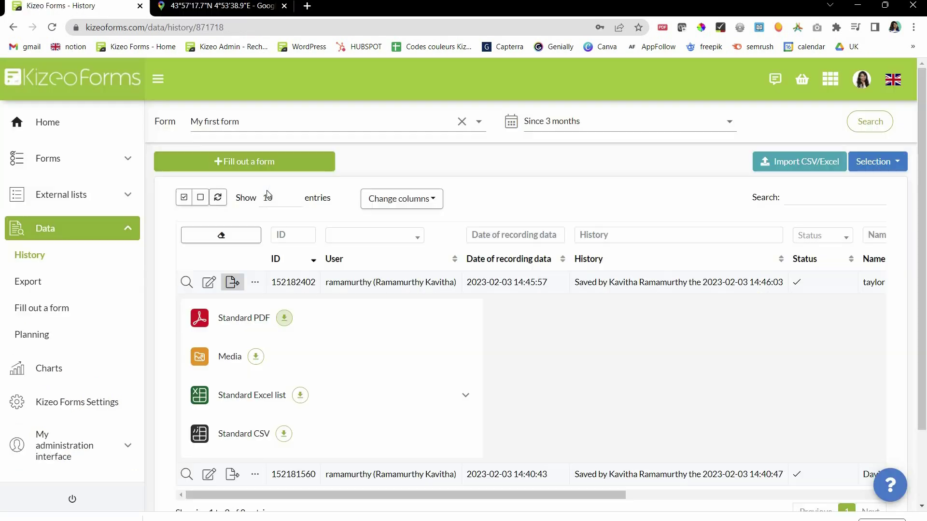
pyautogui.click(255, 282)
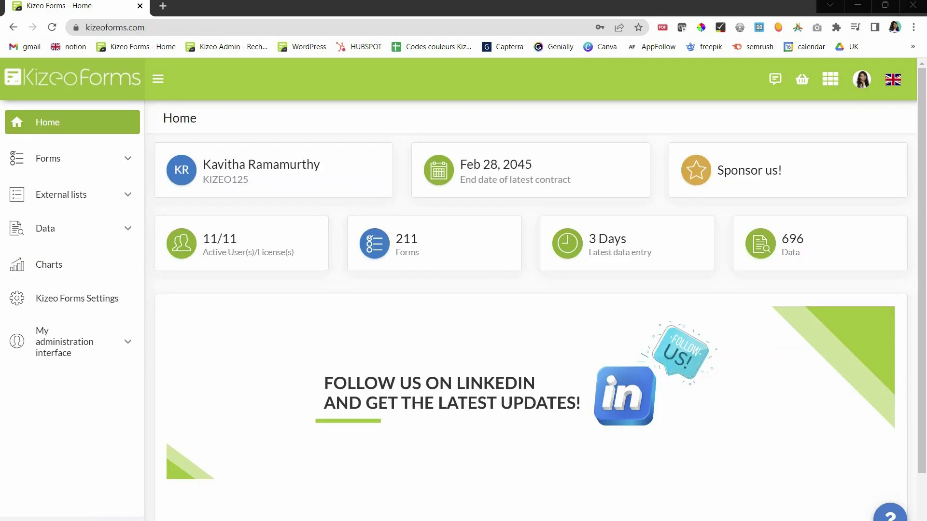
pyautogui.click(55, 353)
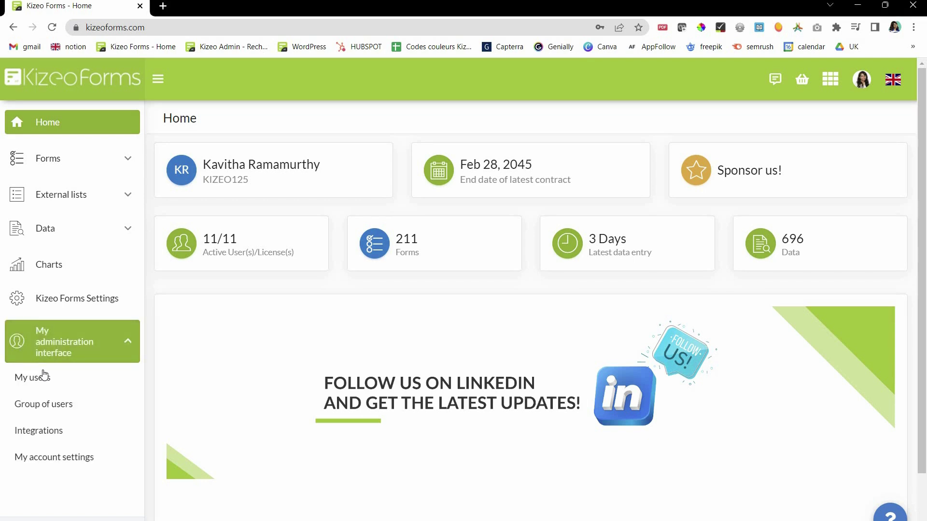
pyautogui.click(43, 375)
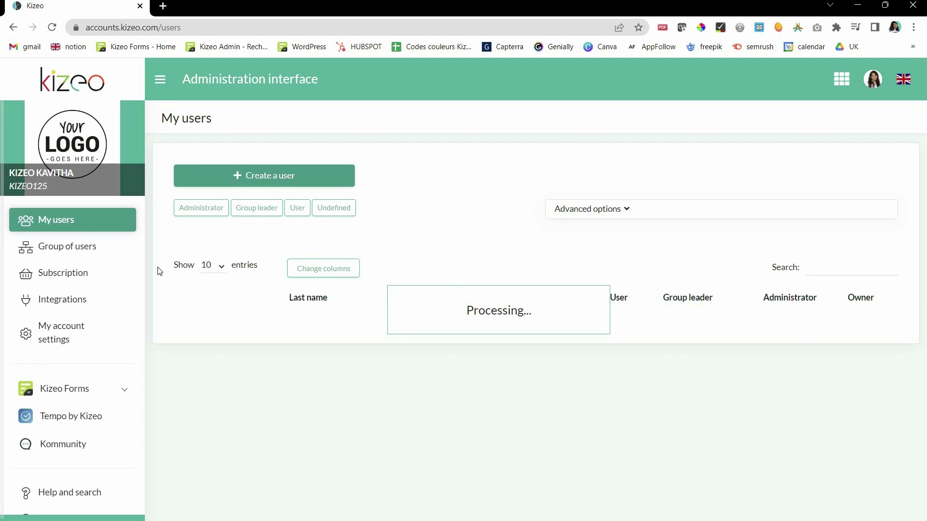
# - Try the Group leader and Administrator options in Create a user, then cancel without saving
pyautogui.click(246, 177)
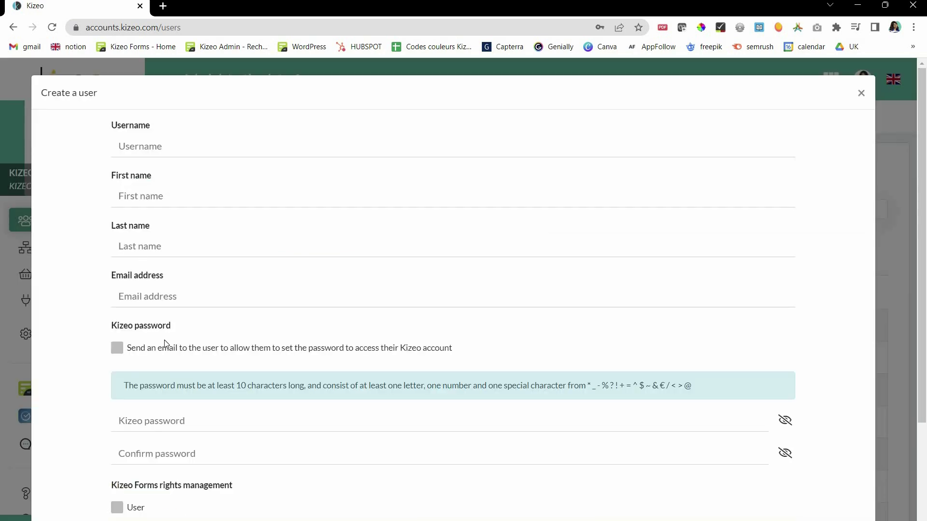
pyautogui.scroll(-3, 164, 340)
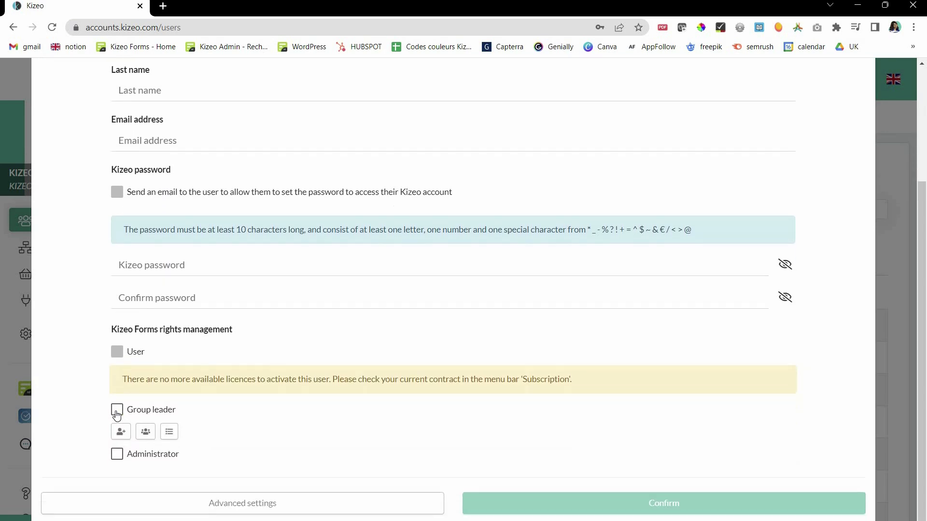
pyautogui.click(117, 409)
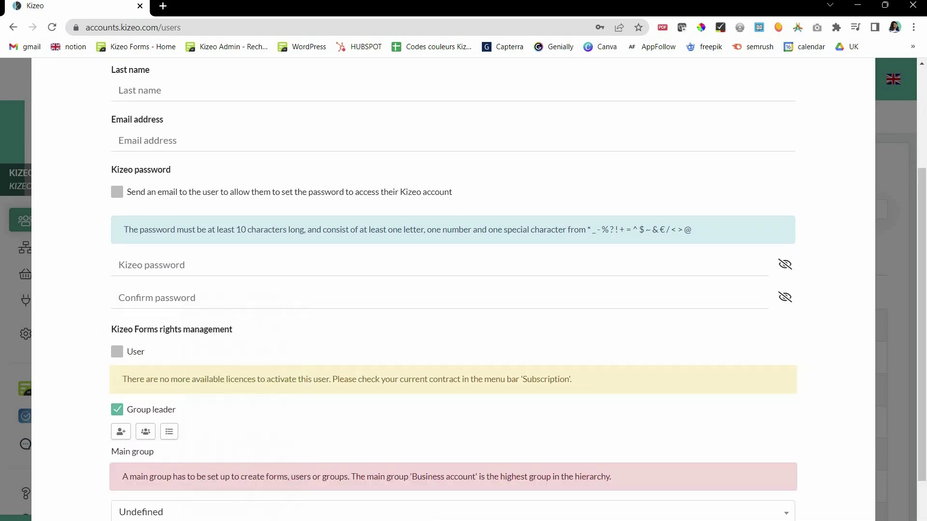
pyautogui.click(117, 454)
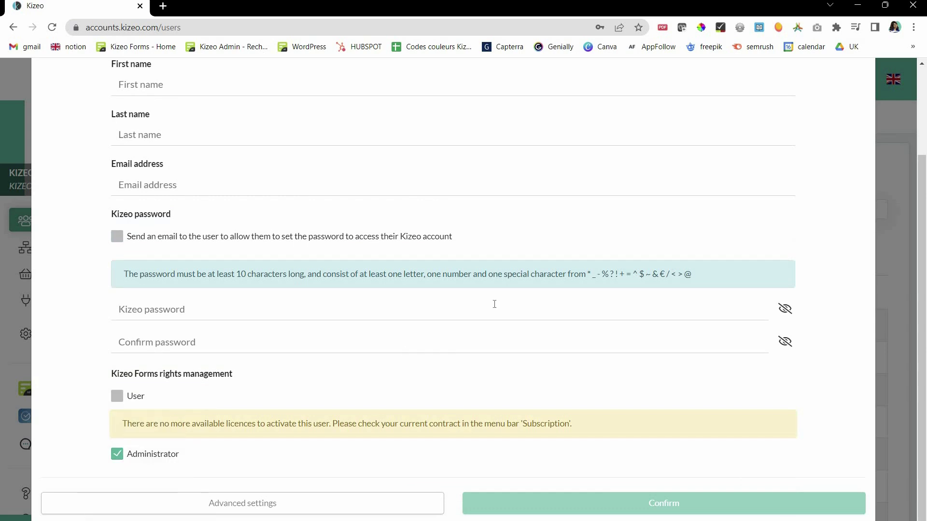
pyautogui.scroll(3, 859, 85)
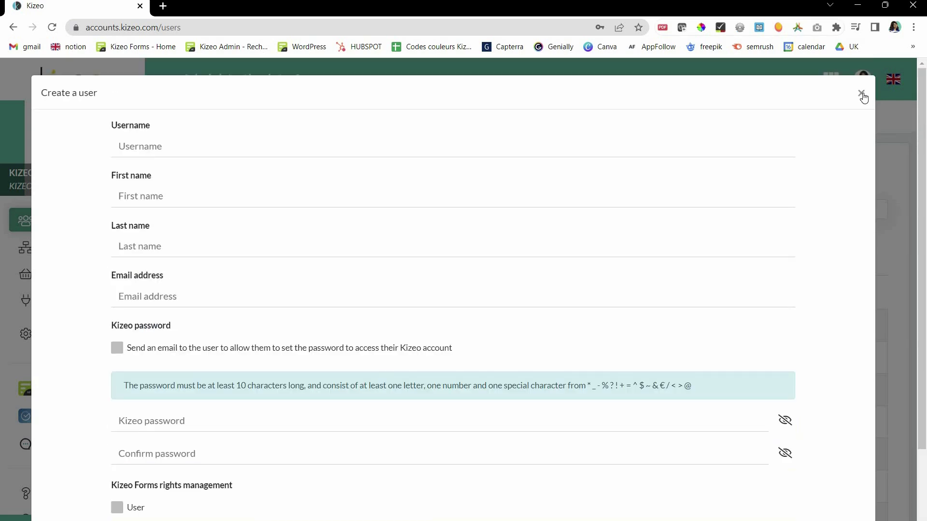
pyautogui.press('Escape')
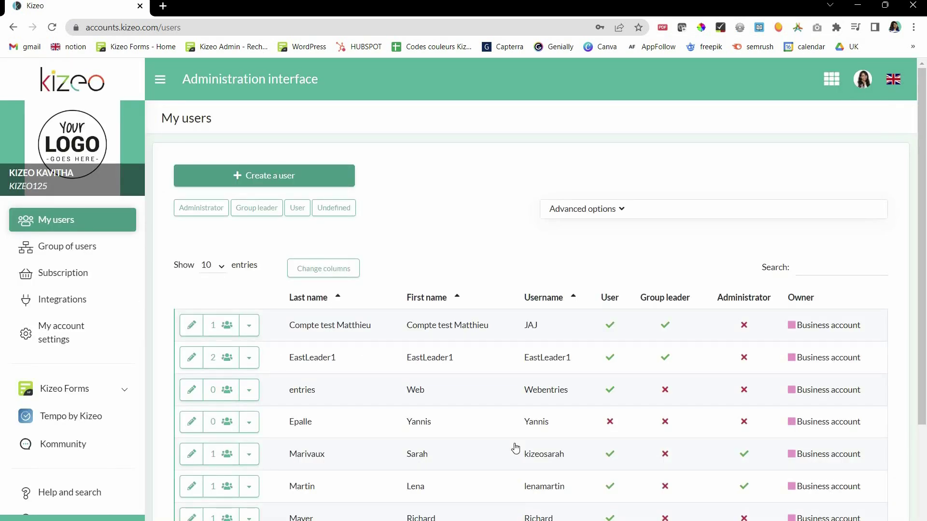
# - Open Kizeo Forms > Forms to list My first form
pyautogui.scroll(-3, 514, 448)
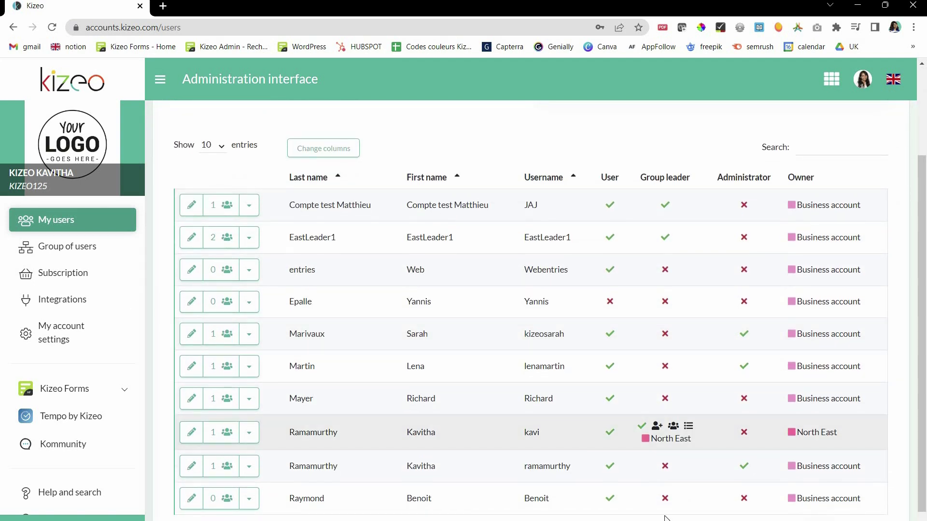
pyautogui.click(93, 389)
pyautogui.click(42, 445)
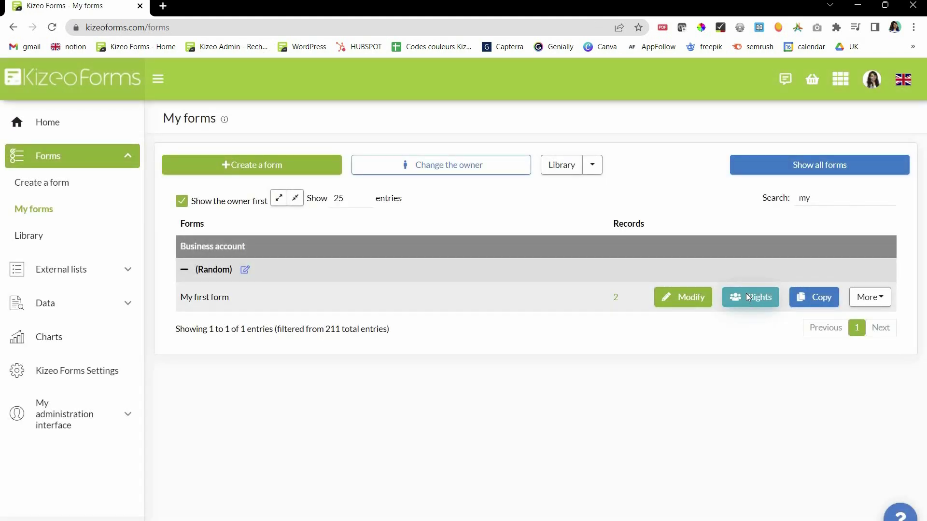
# - Grant two more users rights on My first form under Users
pyautogui.click(746, 295)
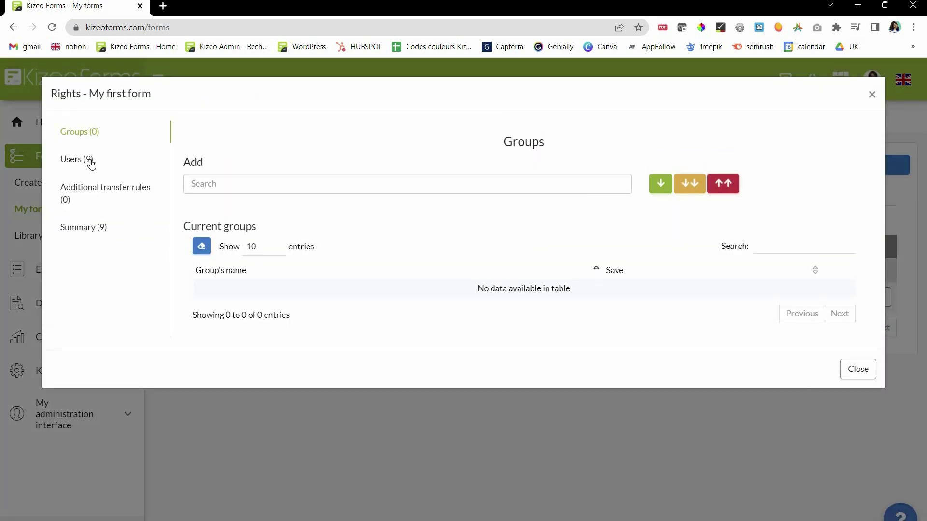
pyautogui.click(91, 163)
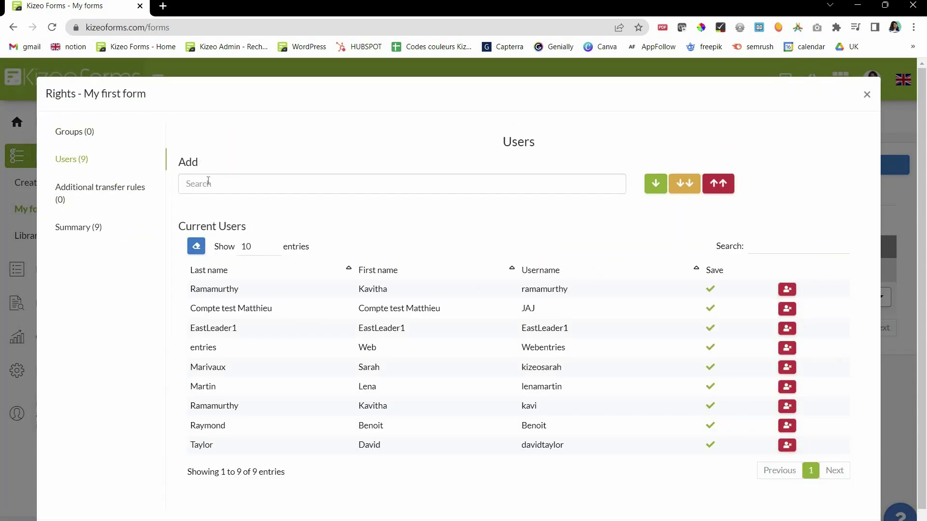
pyautogui.click(219, 205)
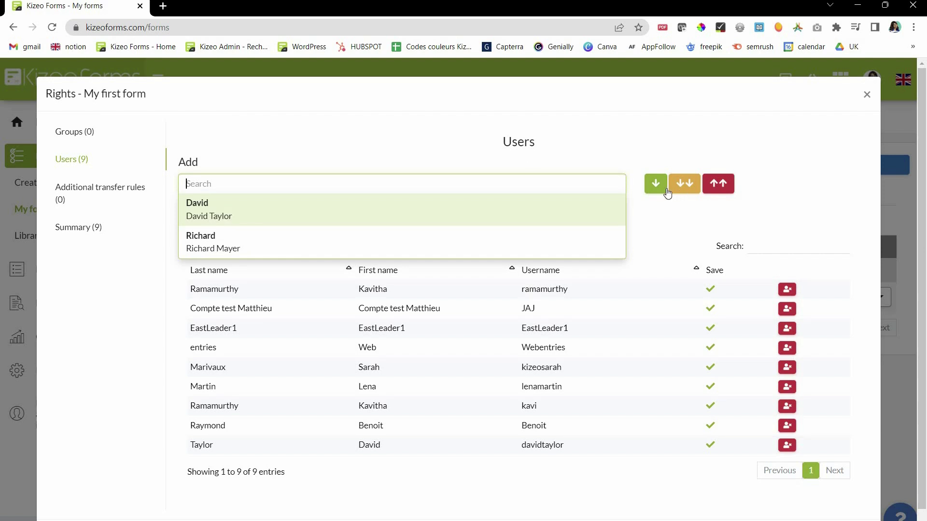
pyautogui.press('Return')
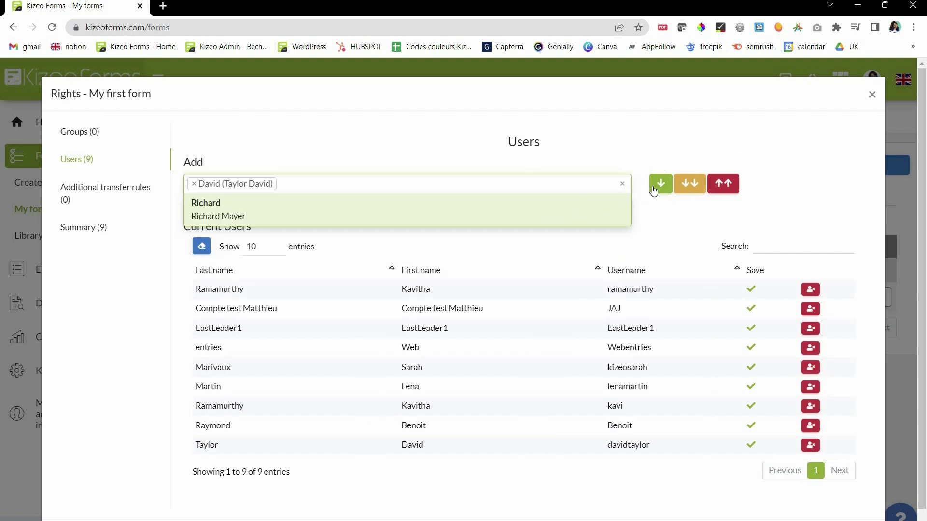
pyautogui.press('Return')
pyautogui.click(660, 184)
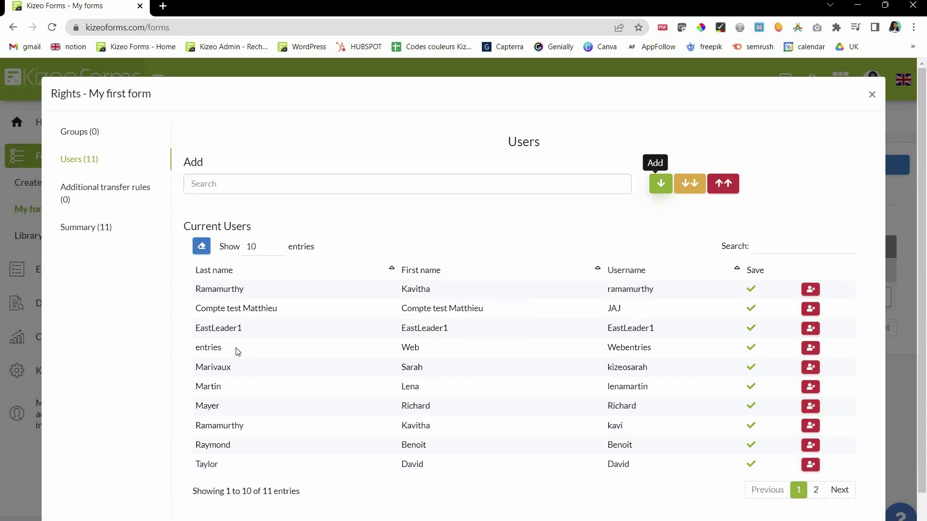
# - Add the North group under Groups, then check transfer rules and the rights Summary
pyautogui.click(105, 191)
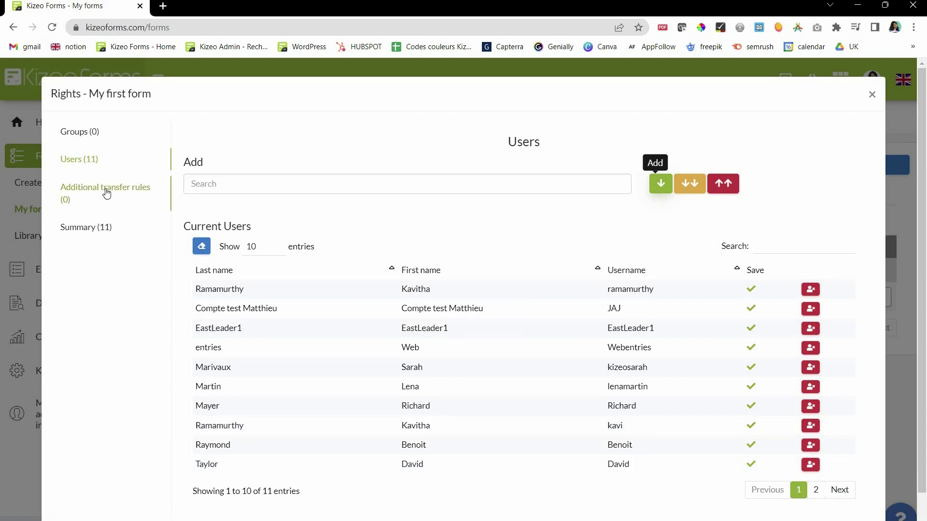
pyautogui.click(269, 192)
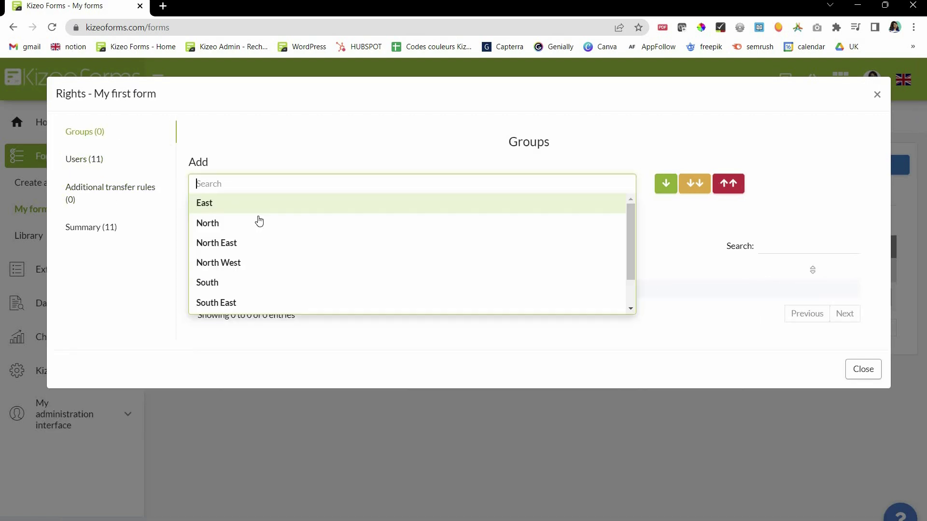
pyautogui.press('Return')
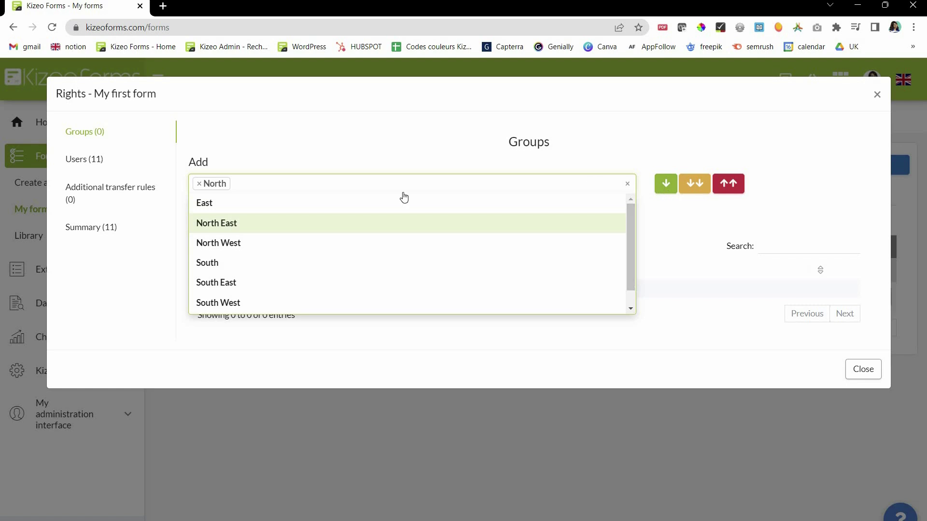
pyautogui.click(666, 183)
pyautogui.click(79, 189)
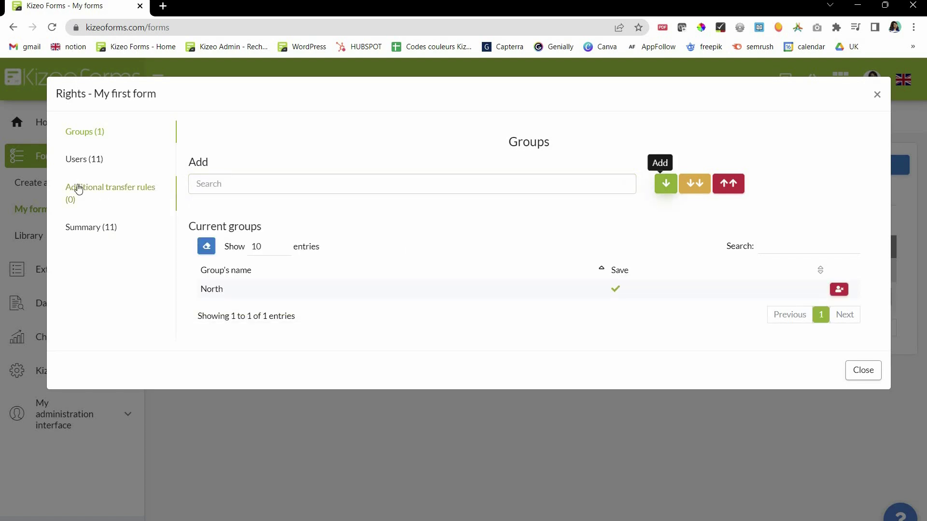
pyautogui.click(82, 156)
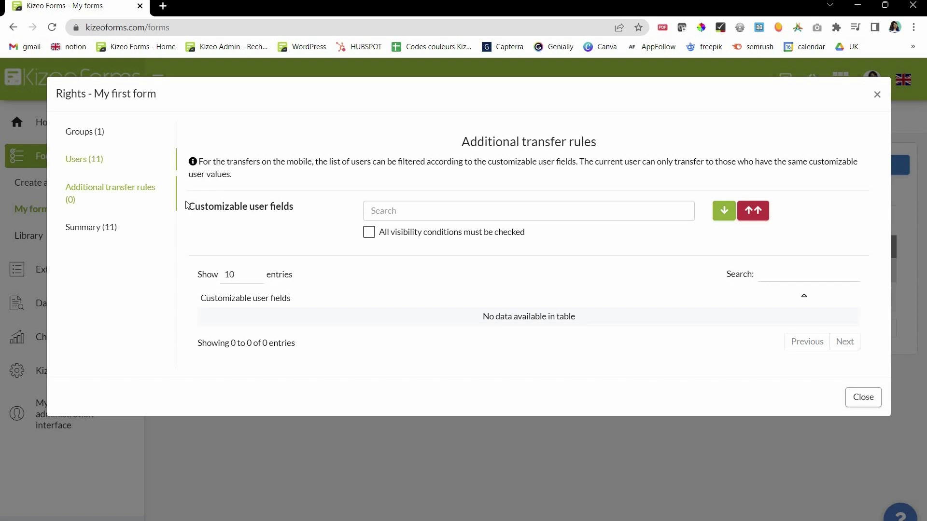
pyautogui.click(121, 227)
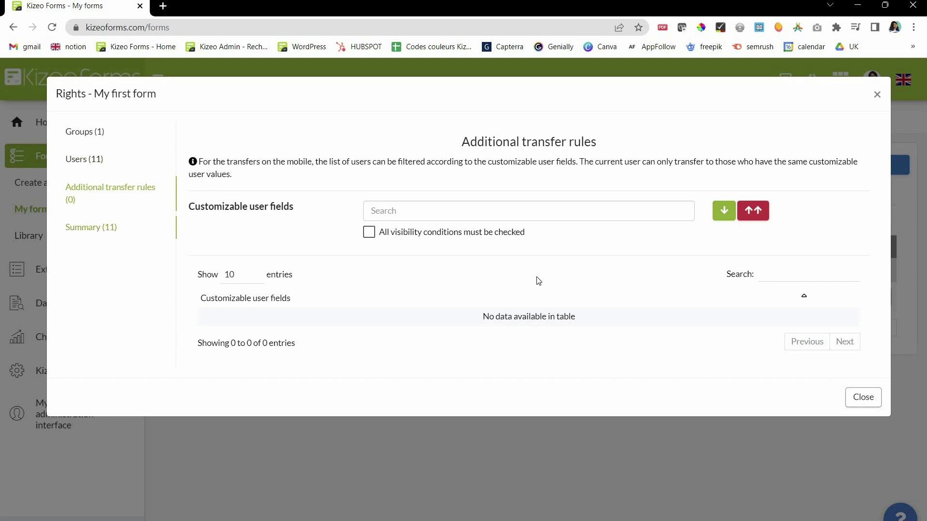